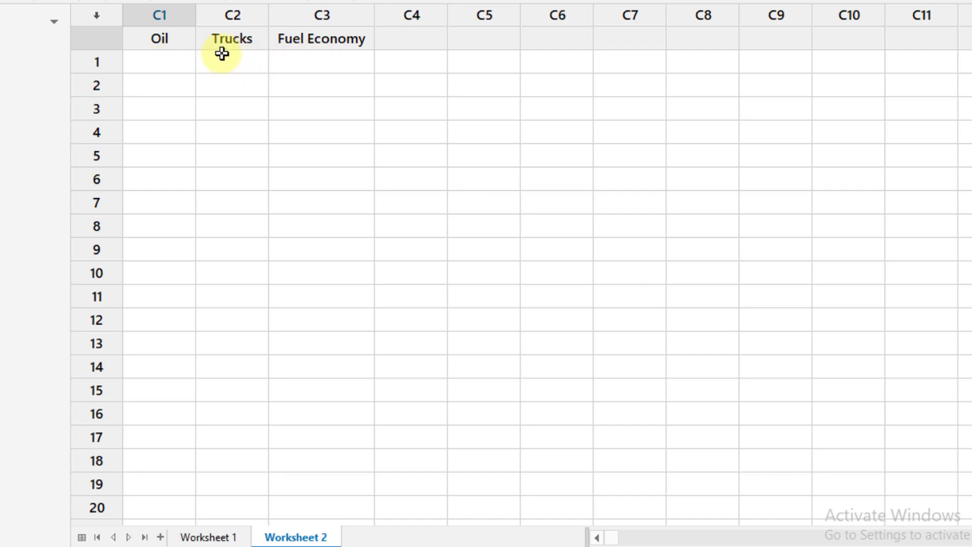
Enter oil type 1 in rows 1 to 5 of the Oil column.
{"action": "left_click", "coordinate": [169, 66]}
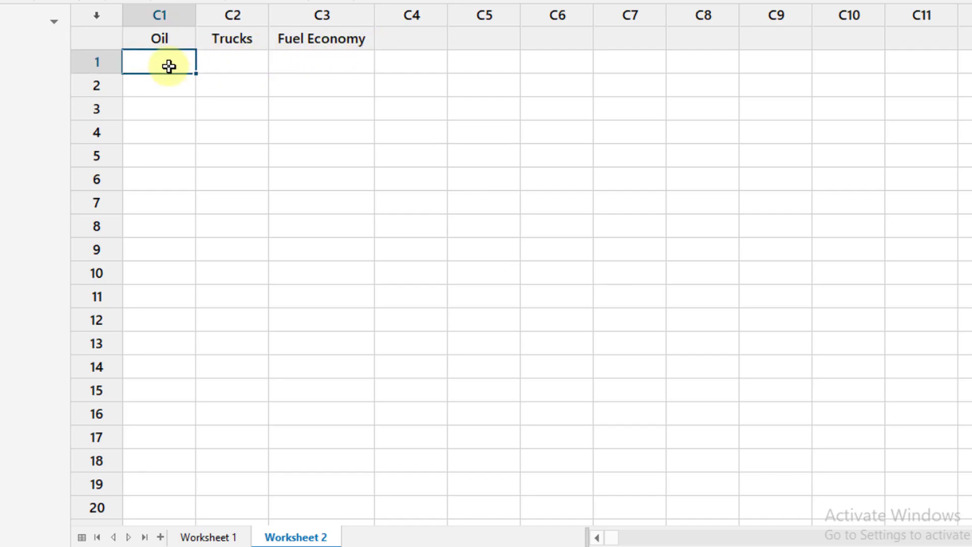
{"action": "key", "text": "Return"}
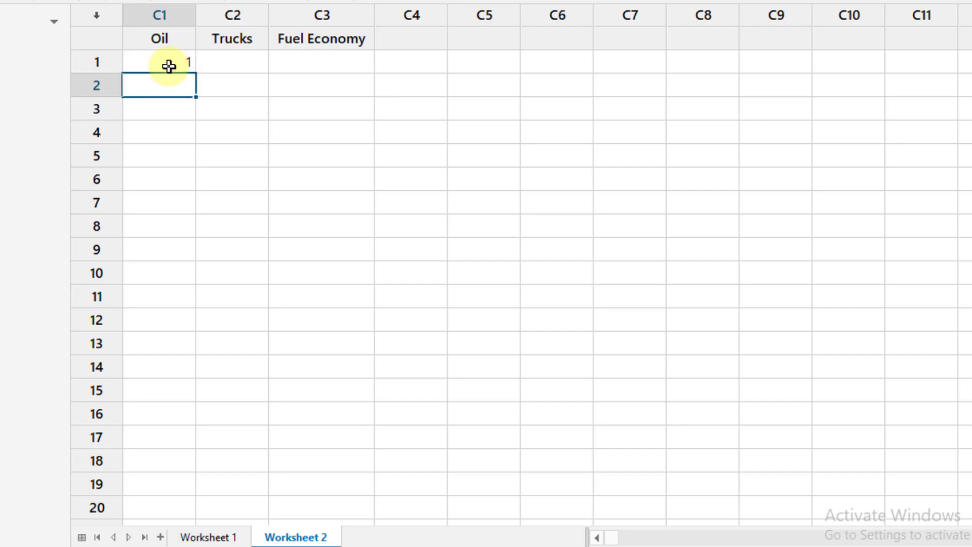
{"action": "type", "text": "1"}
{"action": "key", "text": "Return"}
{"action": "type", "text": "1"}
{"action": "key", "text": "Return"}
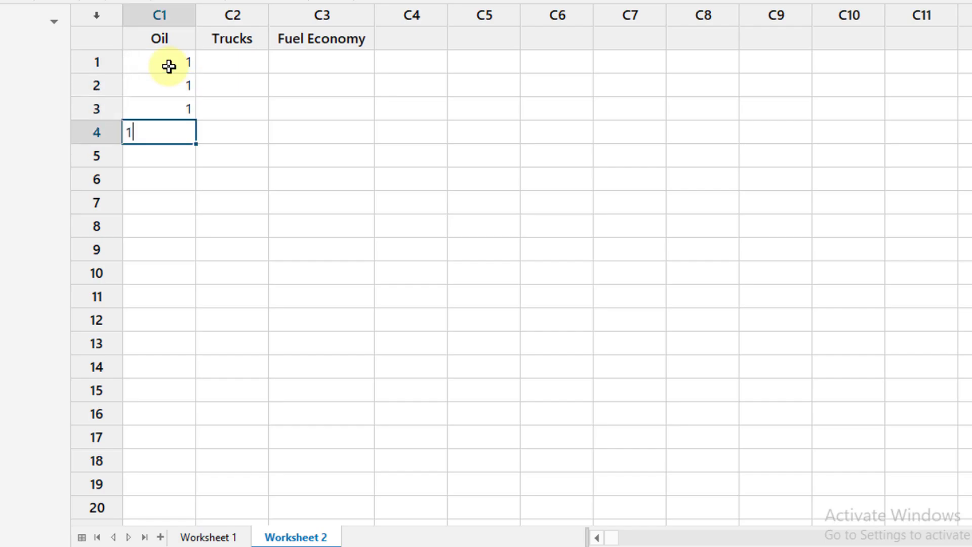
{"action": "key", "text": "Return"}
{"action": "key", "text": "Return"}
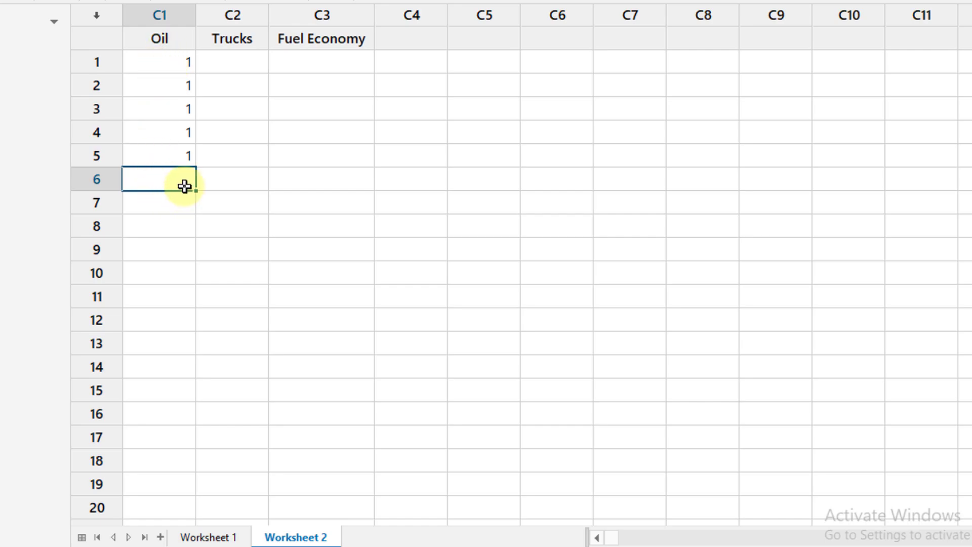
Enter oil type 2 in rows 6 to 10 of the Oil column.
{"action": "key", "text": "Return"}
{"action": "type", "text": "2"}
{"action": "key", "text": "Return"}
{"action": "type", "text": "2"}
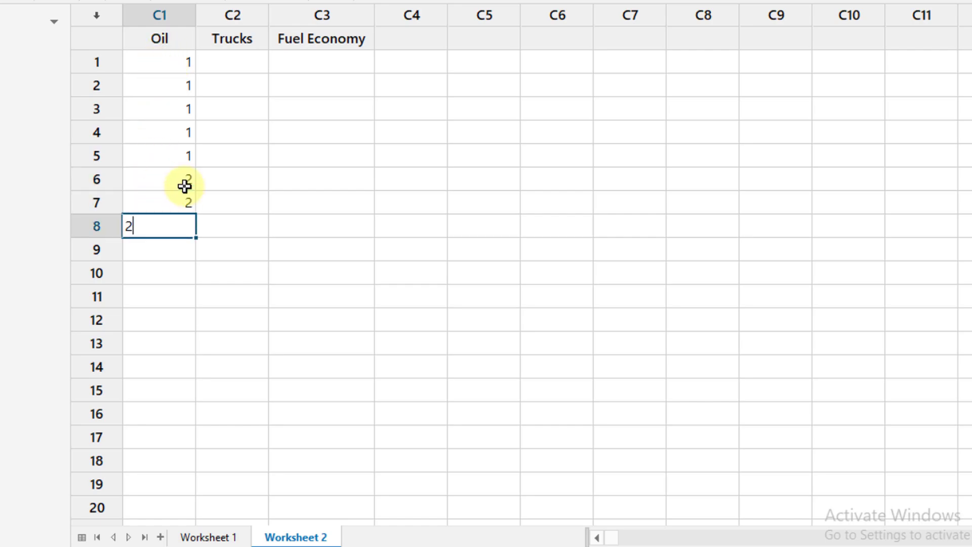
{"action": "key", "text": "Return"}
{"action": "key", "text": "Return"}
{"action": "type", "text": "2"}
{"action": "key", "text": "Up"}
{"action": "type", "text": "2"}
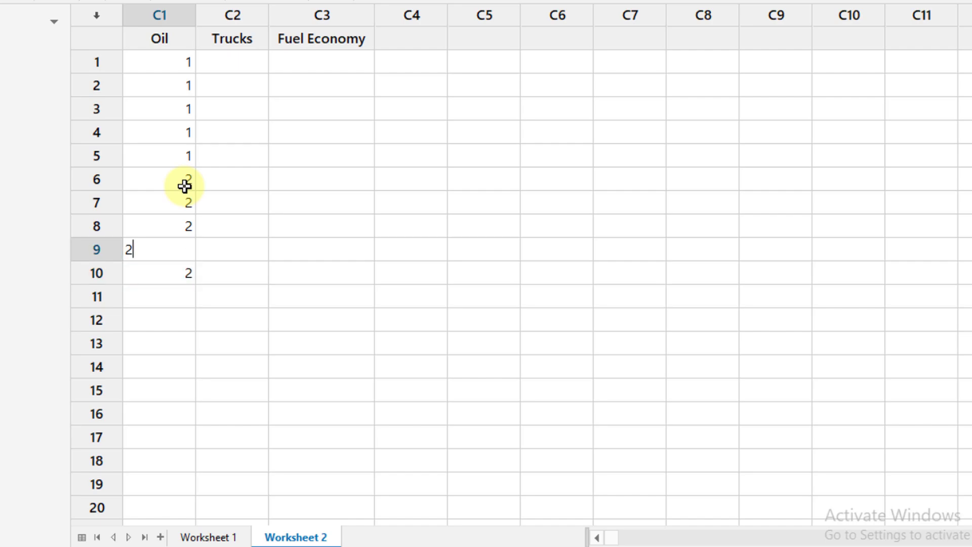
{"action": "key", "text": "Return"}
Enter oil type 3 in rows 11 to 15 of the Oil column.
{"action": "key", "text": "Return"}
{"action": "type", "text": "3"}
{"action": "key", "text": "Return"}
{"action": "type", "text": "3"}
{"action": "key", "text": "Return"}
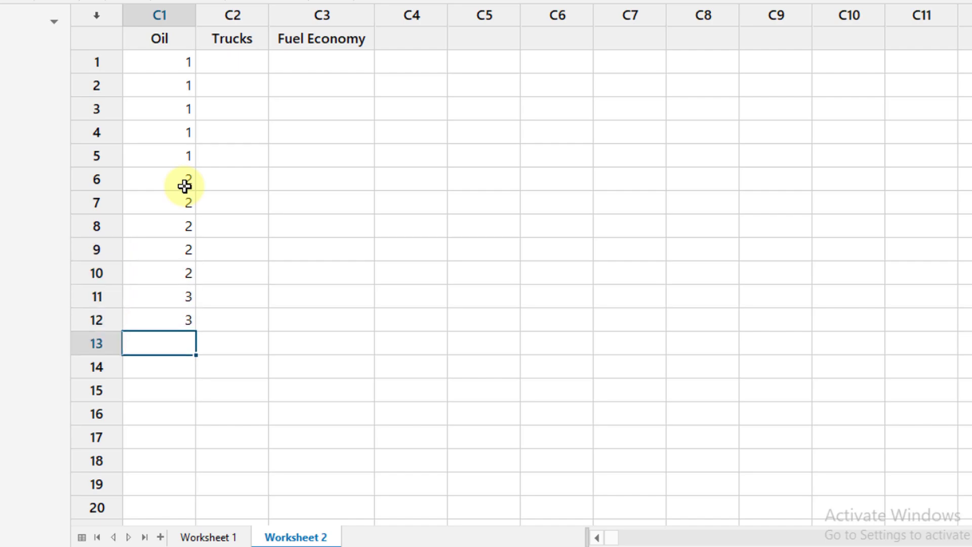
{"action": "type", "text": "3"}
{"action": "key", "text": "Return"}
{"action": "type", "text": "3"}
{"action": "key", "text": "Return"}
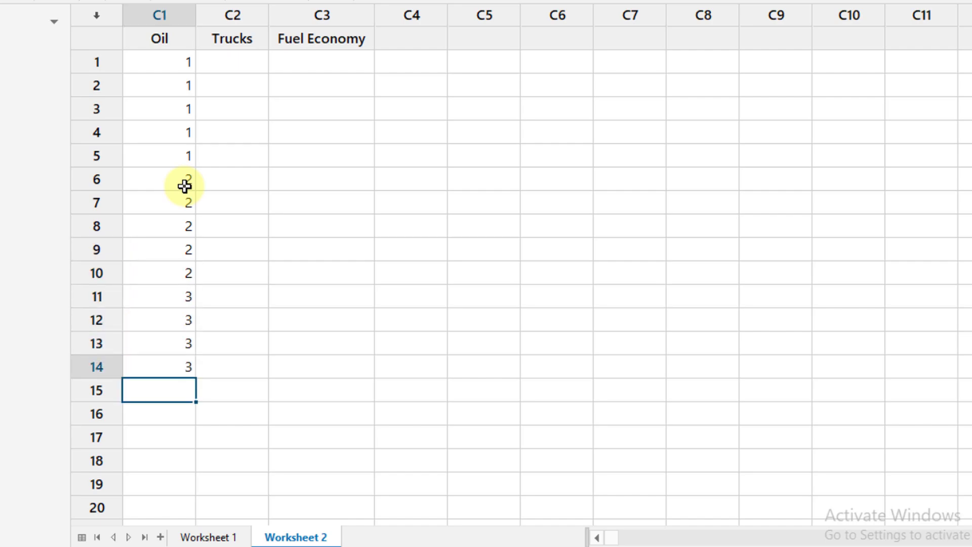
{"action": "type", "text": "3"}
{"action": "key", "text": "Return"}
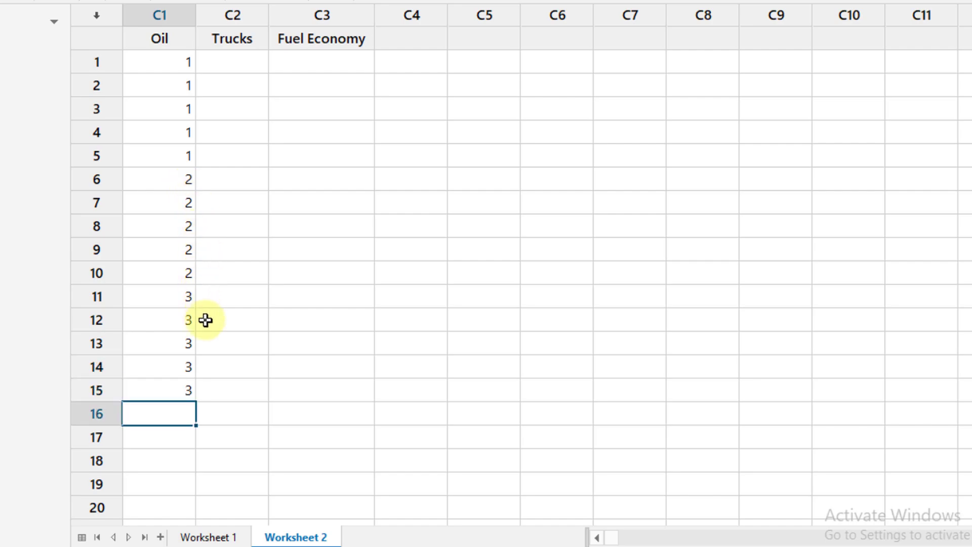
Enter truck numbers 1, 2, 3, 4 and 5 in rows 1 to 5 of the Trucks column.
{"action": "left_click", "coordinate": [245, 65]}
{"action": "type", "text": "1"}
{"action": "key", "text": "Return"}
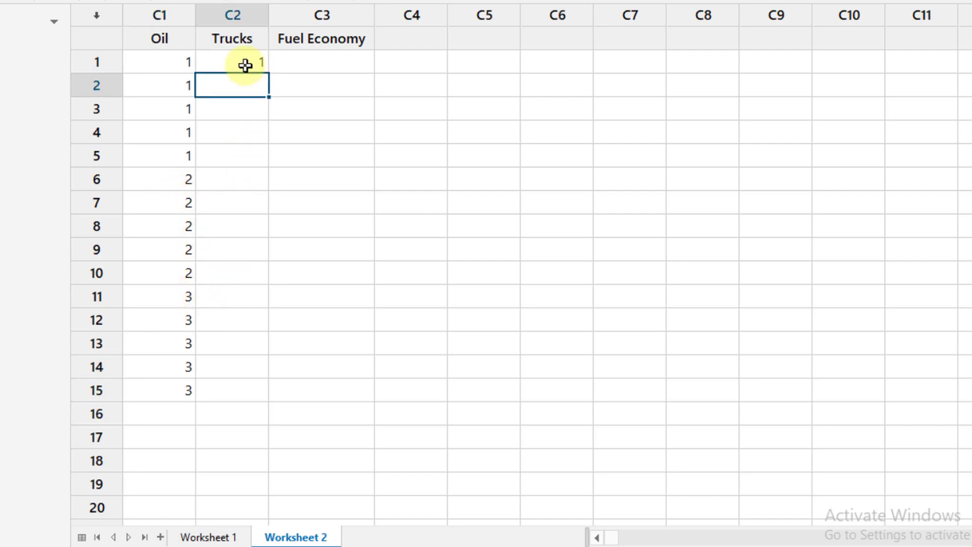
{"action": "key", "text": "Return"}
{"action": "type", "text": "3"}
{"action": "key", "text": "Return"}
{"action": "type", "text": "4"}
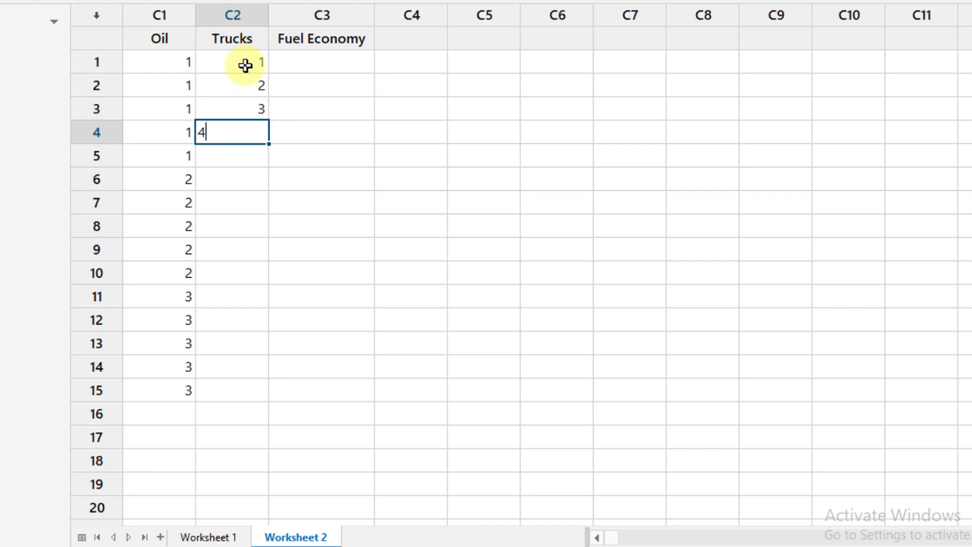
{"action": "key", "text": "Return"}
{"action": "key", "text": "Return"}
Copy the truck numbers 1 to 5 into rows 6 to 10 and rows 11 to 15 of the Trucks column.
{"action": "left_click_drag", "start_coordinate": [248, 63], "coordinate": [250, 152]}
{"action": "key", "text": "ctrl+c"}
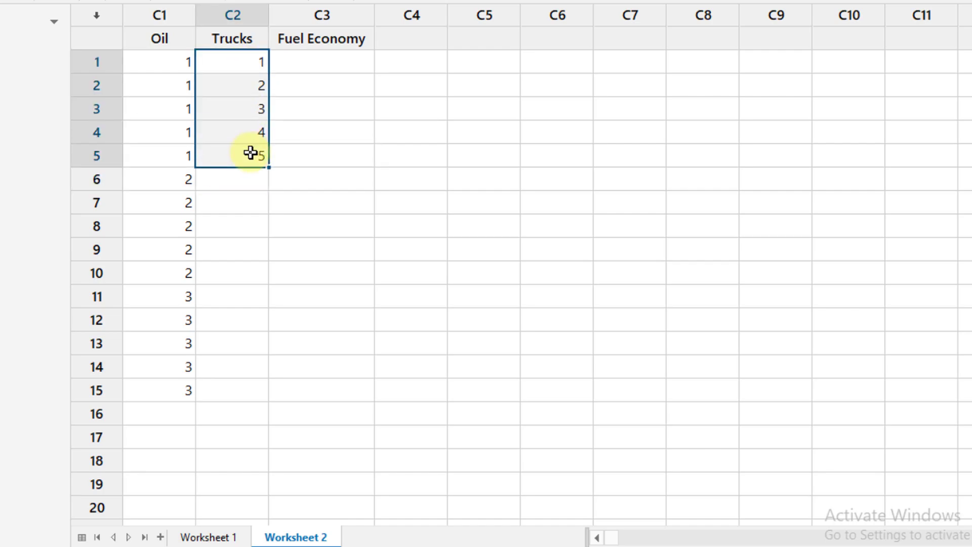
{"action": "left_click", "coordinate": [241, 186]}
{"action": "key", "text": "ctrl+v"}
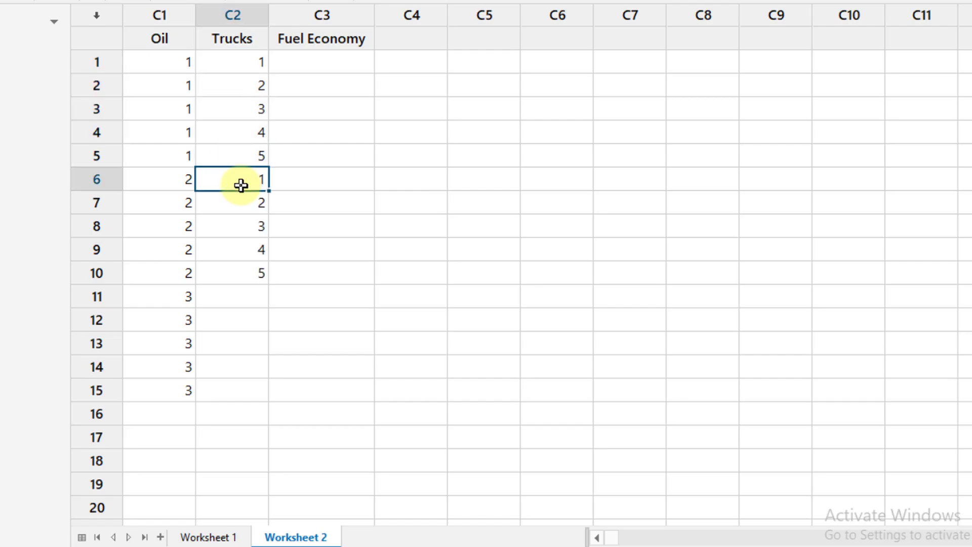
{"action": "left_click", "coordinate": [242, 293]}
{"action": "key", "text": "ctrl+v"}
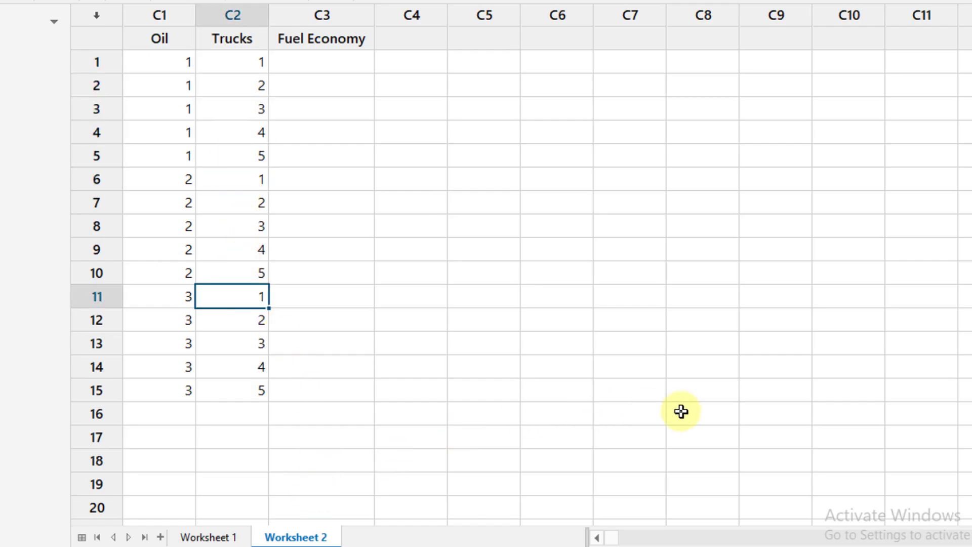
{"action": "left_click", "coordinate": [718, 342]}
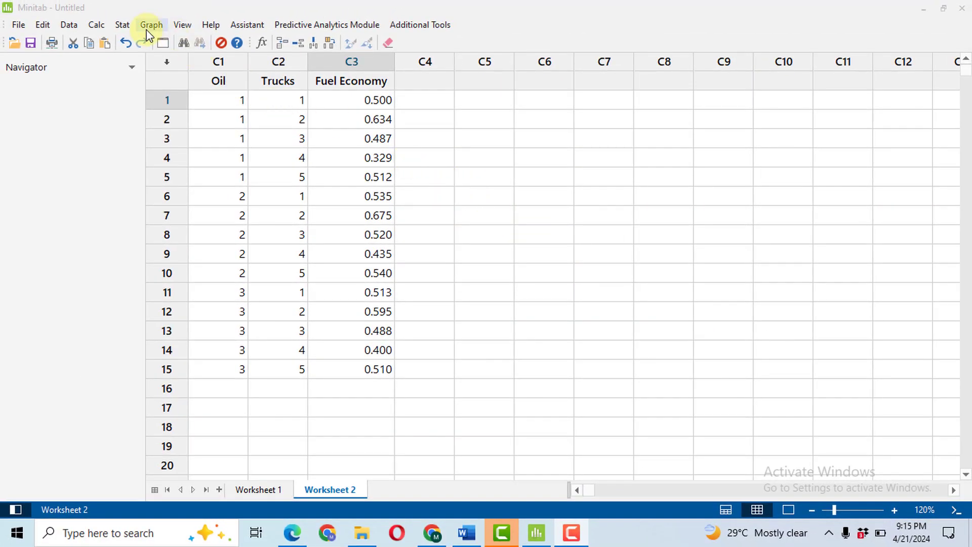
Start a Fit General Linear Model analysis and set Fuel Economy as the response.
{"action": "left_click", "coordinate": [123, 26]}
{"action": "mouse_move", "coordinate": [190, 70]}
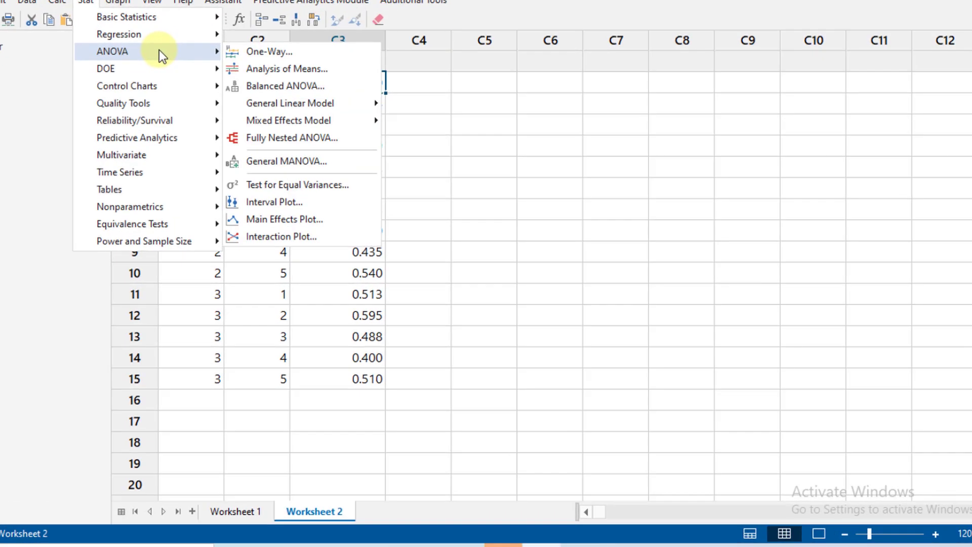
{"action": "mouse_move", "coordinate": [360, 105]}
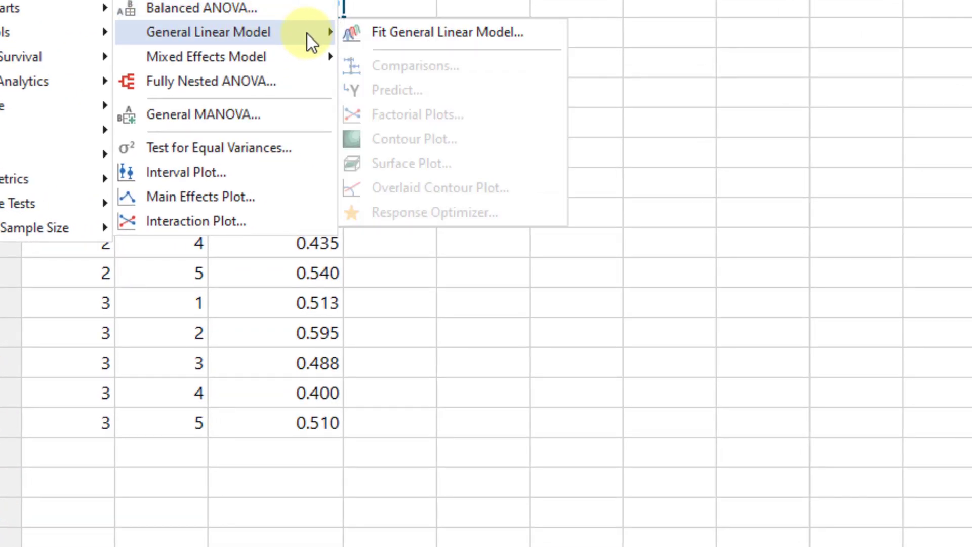
{"action": "left_click", "coordinate": [412, 33]}
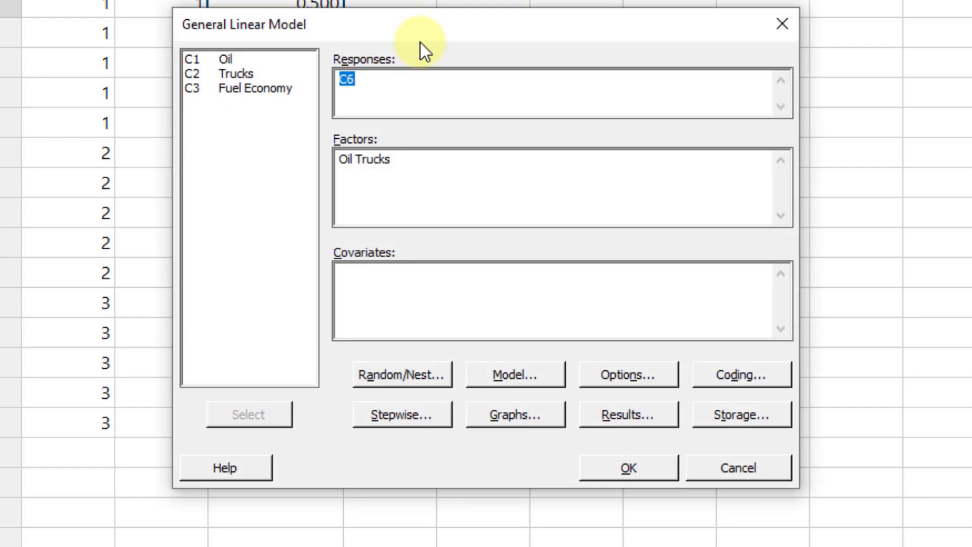
{"action": "double_click", "coordinate": [264, 90]}
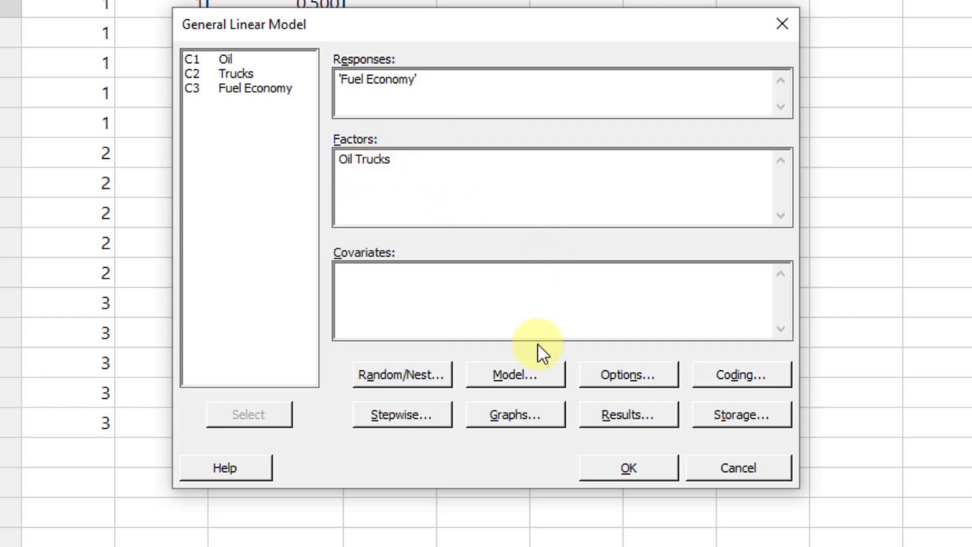
Run the general linear model with four-in-one plots of regular residuals and expanded result tables.
{"action": "left_click", "coordinate": [522, 412]}
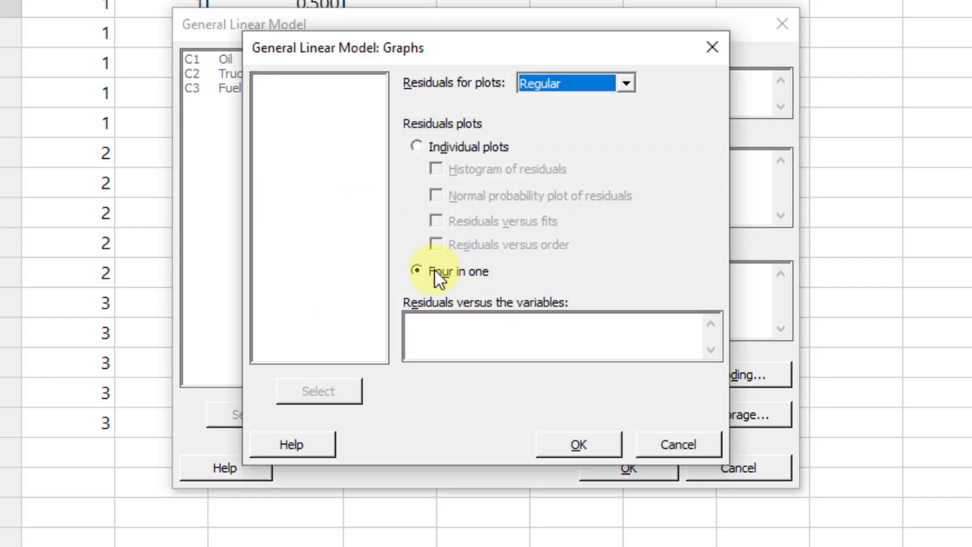
{"action": "left_click", "coordinate": [593, 449]}
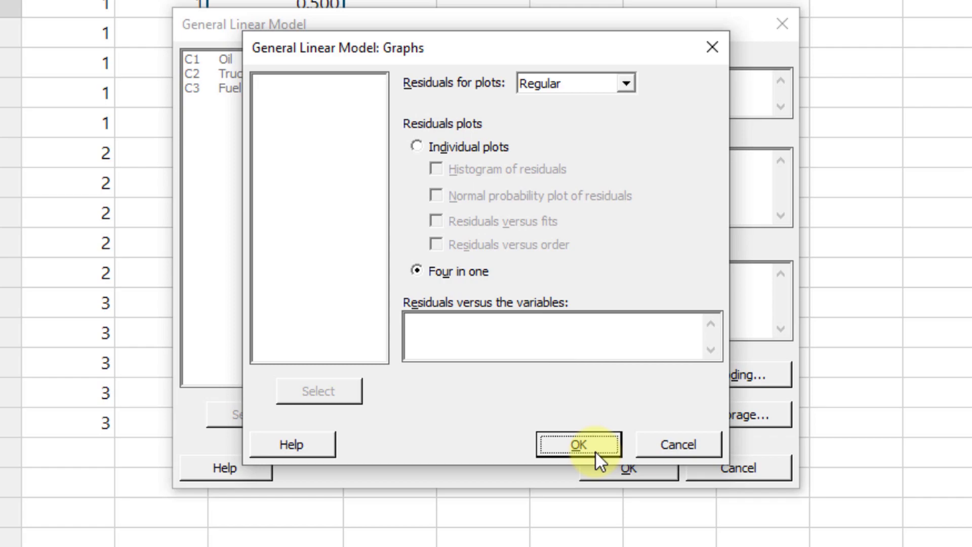
{"action": "left_click", "coordinate": [659, 416]}
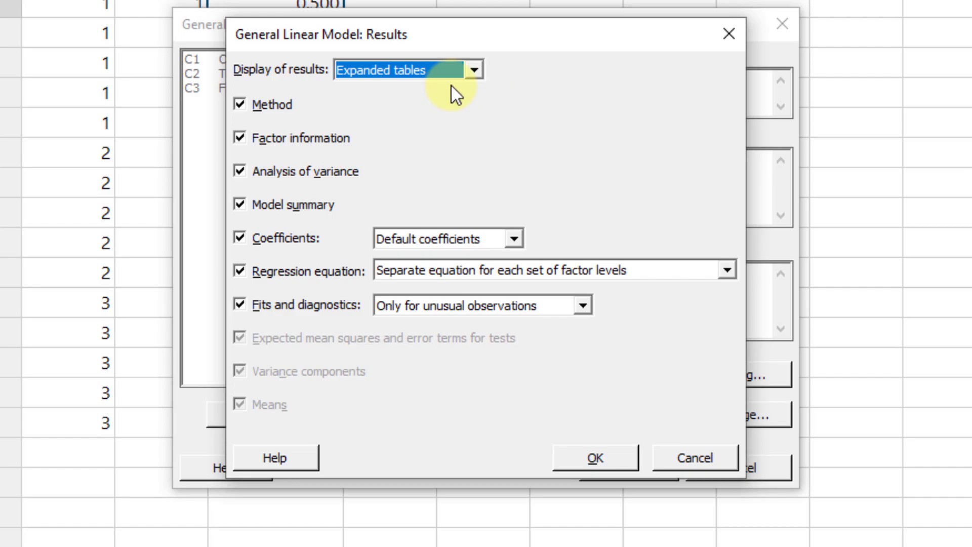
{"action": "left_click", "coordinate": [602, 456]}
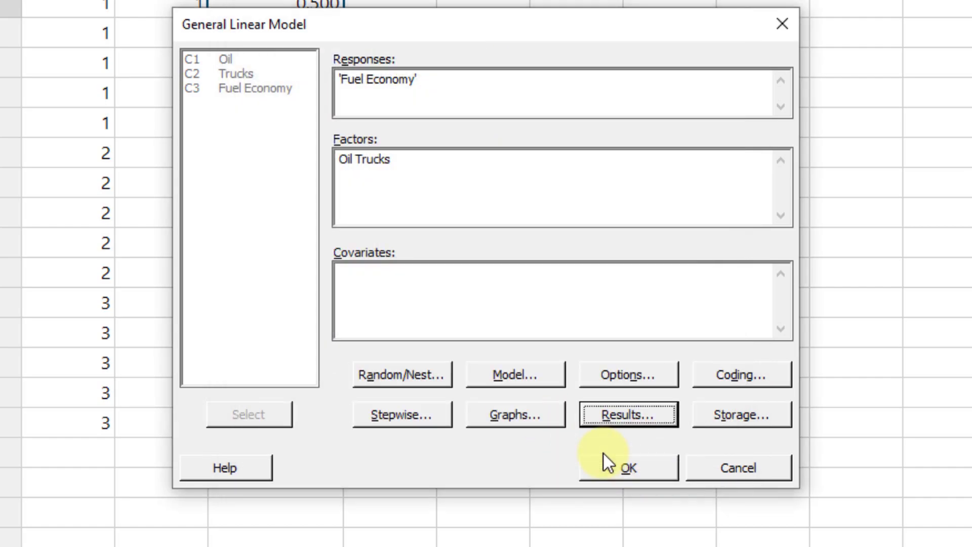
{"action": "left_click", "coordinate": [624, 460]}
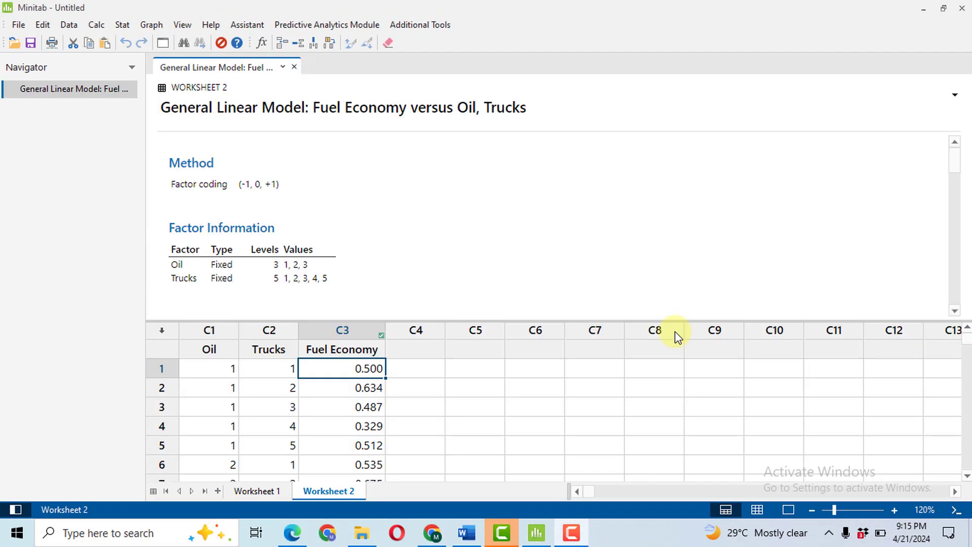
Examine the model output in full view and inspect the enlarged residual plots for Fuel Economy.
{"action": "left_click", "coordinate": [788, 509]}
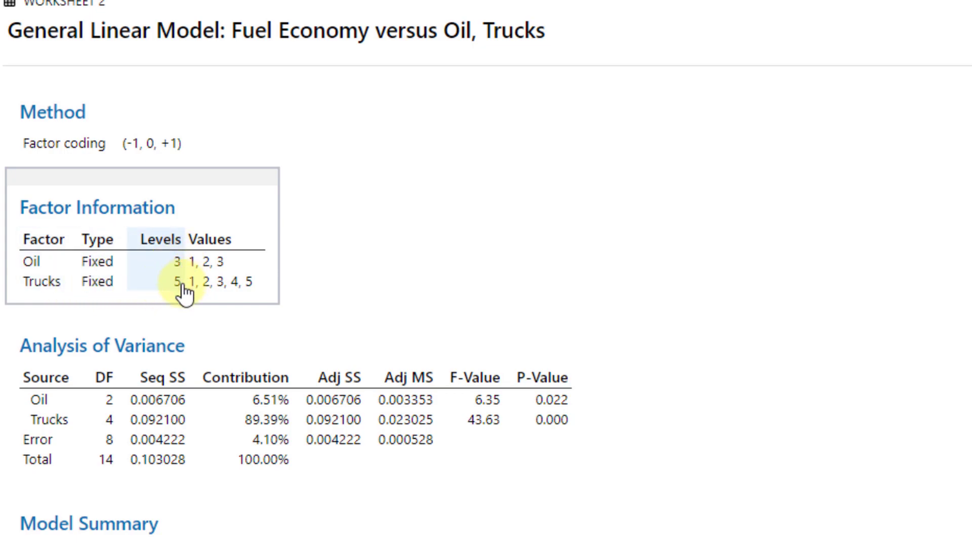
{"action": "scroll", "coordinate": [486, 304], "scroll_direction": "down", "scroll_amount": 15}
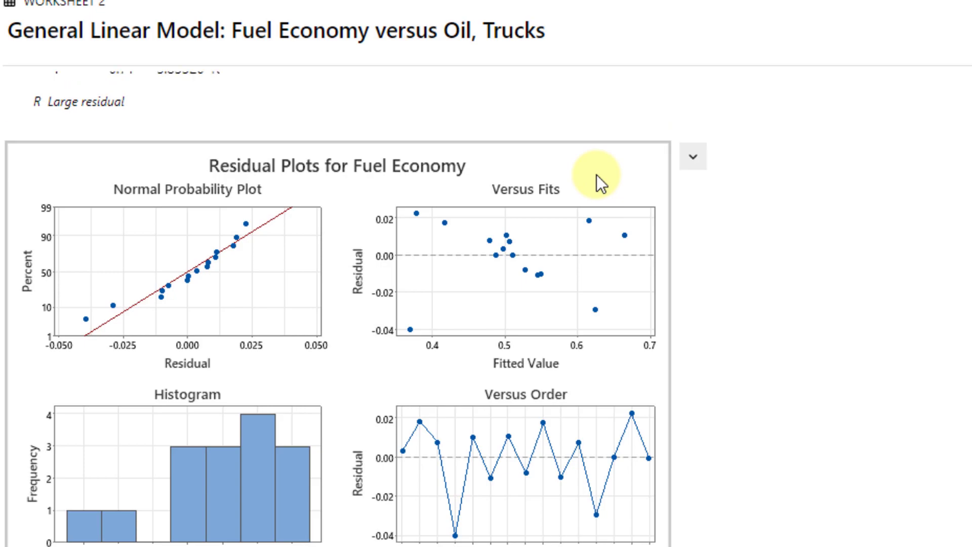
{"action": "double_click", "coordinate": [596, 174]}
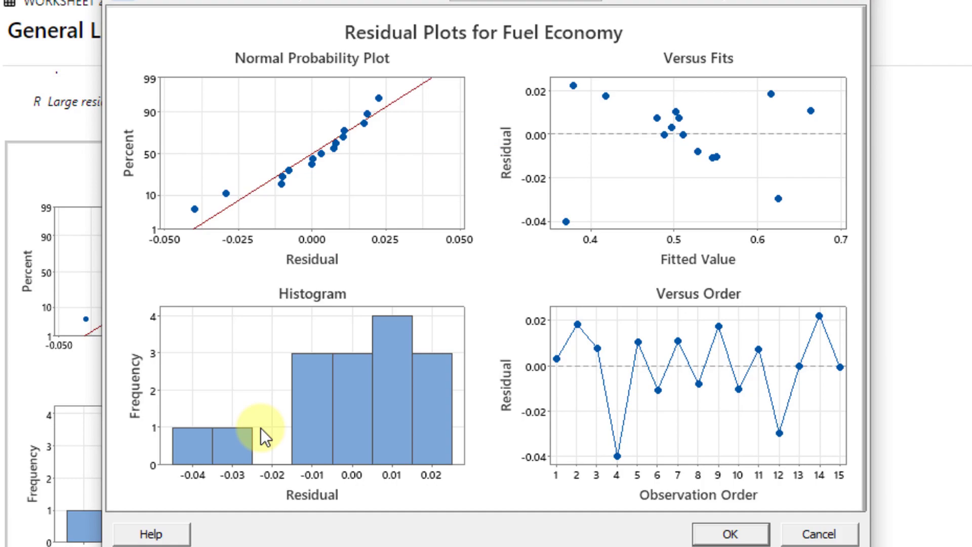
{"action": "left_click", "coordinate": [758, 537]}
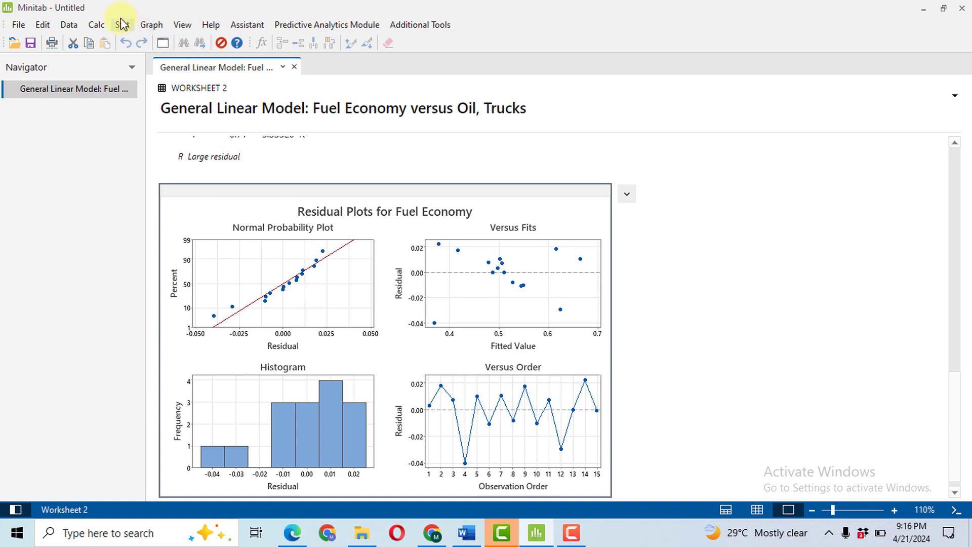
Open the Calculator and clear the existing LOGTEN expression for Fuel Economy.
{"action": "left_click", "coordinate": [96, 27]}
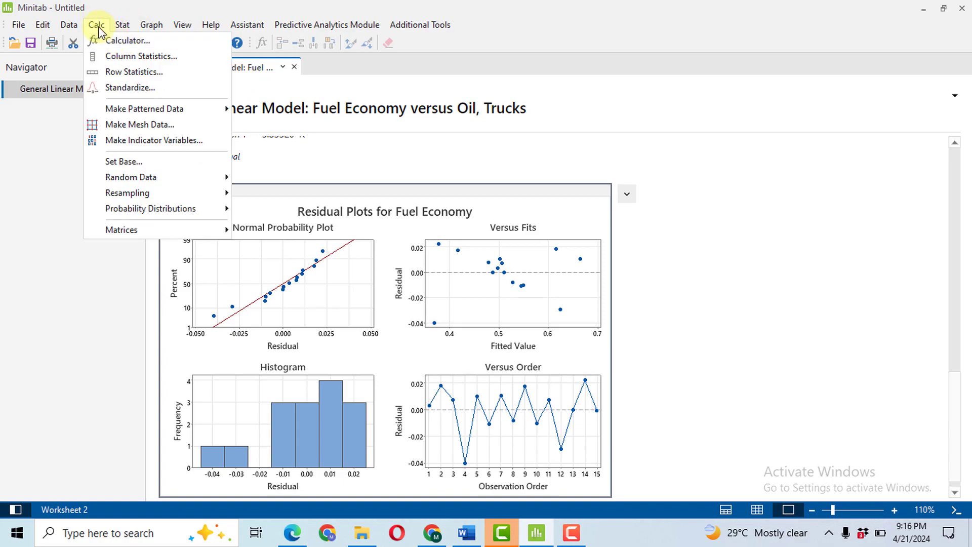
{"action": "left_click", "coordinate": [124, 40]}
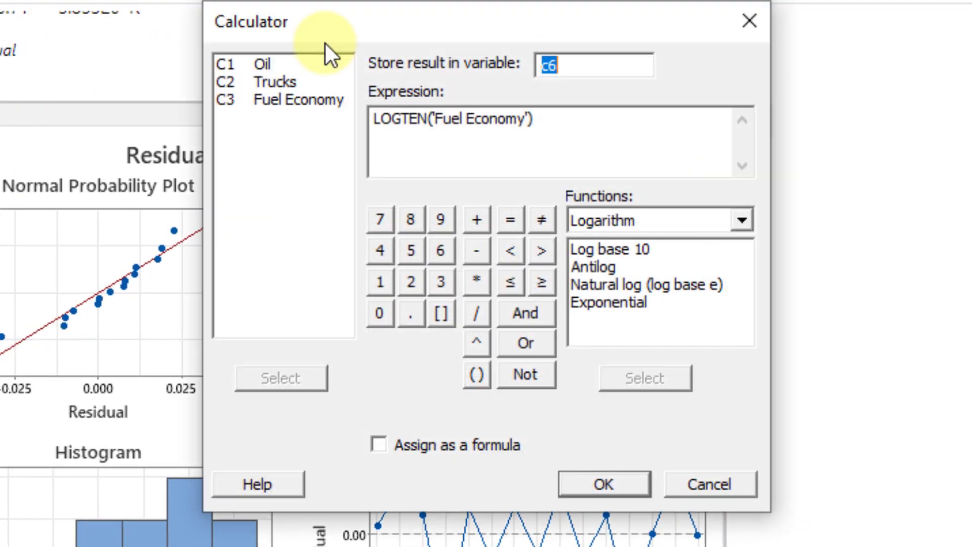
{"action": "left_click", "coordinate": [570, 136]}
{"action": "key", "text": "BackSpace"}
{"action": "key", "text": "BackSpace"}
{"action": "key", "text": "BackSpace"}
{"action": "key", "text": "BackSpace"}
{"action": "key", "text": "BackSpace"}
{"action": "key", "text": "BackSpace"}
{"action": "key", "text": "BackSpace"}
{"action": "key", "text": "BackSpace"}
{"action": "key", "text": "BackSpace"}
{"action": "key", "text": "BackSpace"}
{"action": "key", "text": "BackSpace"}
{"action": "key", "text": "BackSpace"}
{"action": "key", "text": "BackSpace"}
{"action": "key", "text": "BackSpace"}
{"action": "key", "text": "BackSpace"}
{"action": "key", "text": "BackSpace"}
{"action": "key", "text": "BackSpace"}
{"action": "key", "text": "BackSpace"}
{"action": "key", "text": "BackSpace"}
{"action": "key", "text": "BackSpace"}
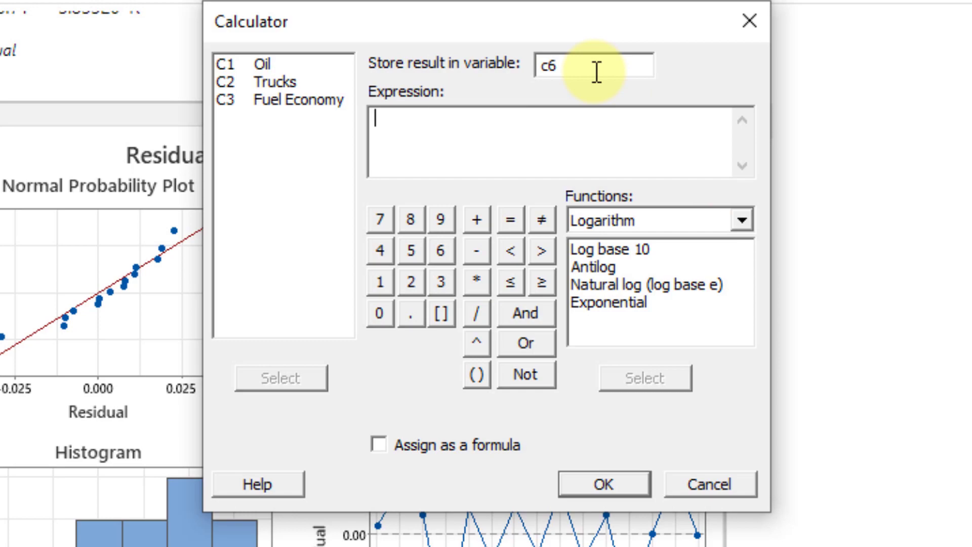
Insert the Square root function from the Arithmetic functions into the Calculator expression.
{"action": "left_click", "coordinate": [742, 220]}
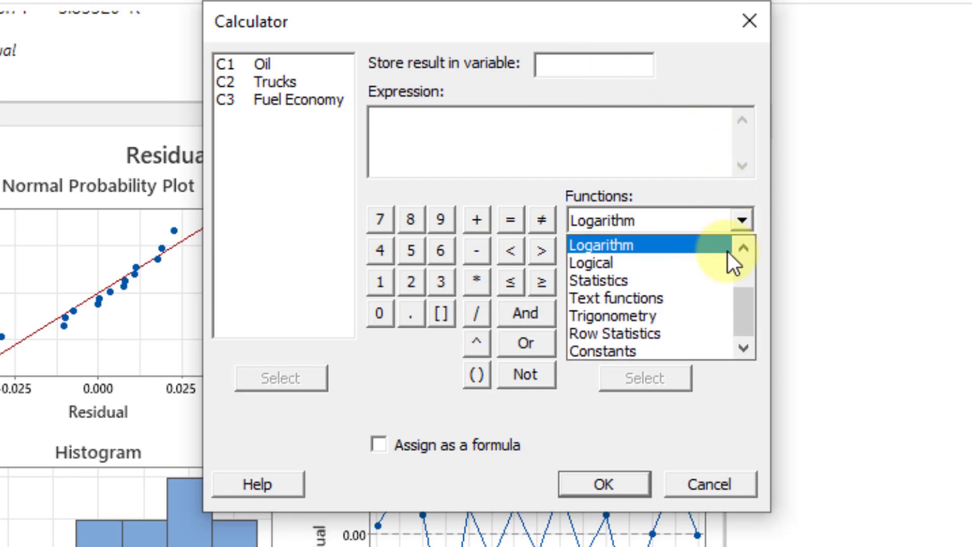
{"action": "left_click_drag", "start_coordinate": [743, 320], "coordinate": [753, 230]}
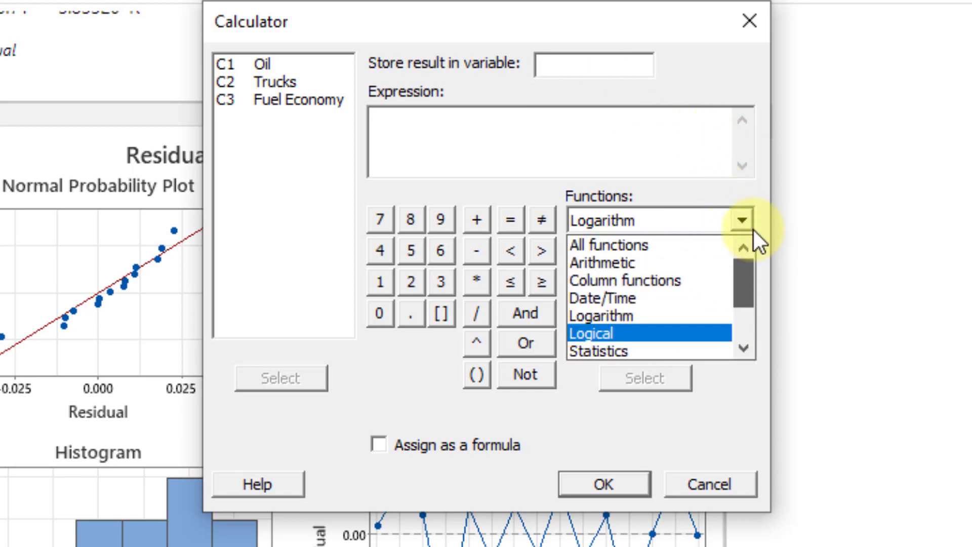
{"action": "left_click", "coordinate": [607, 261]}
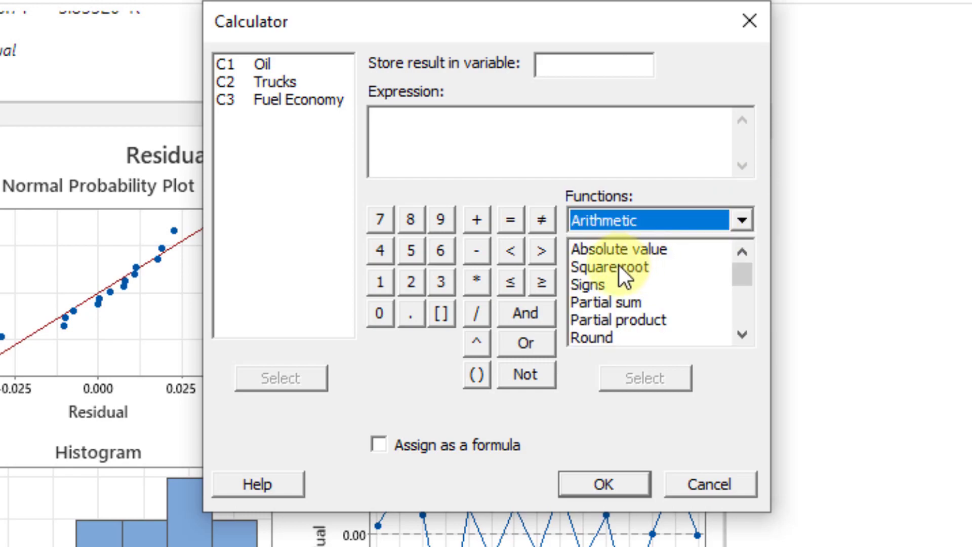
{"action": "double_click", "coordinate": [618, 265]}
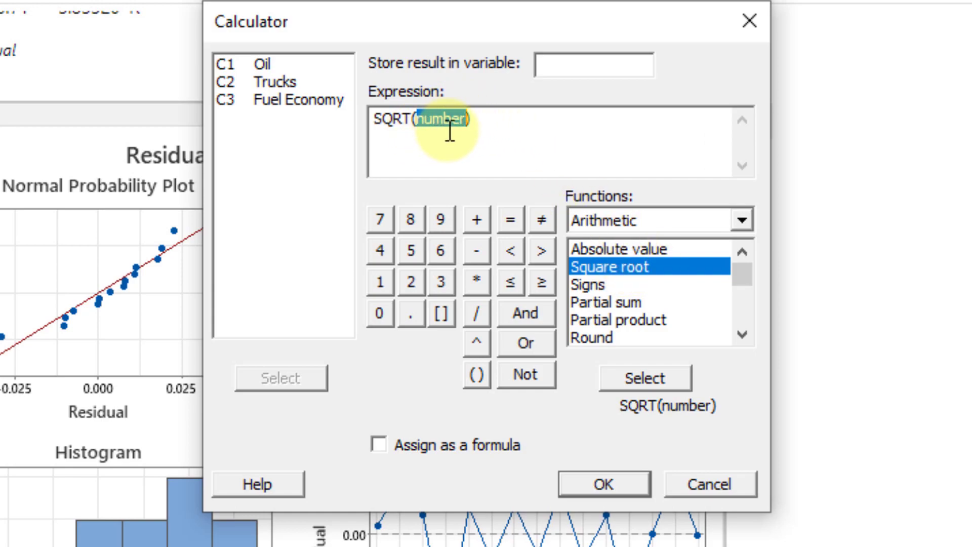
Calculate the square root of Fuel Economy into a column named SQRT and show the worksheet in full view.
{"action": "double_click", "coordinate": [311, 100]}
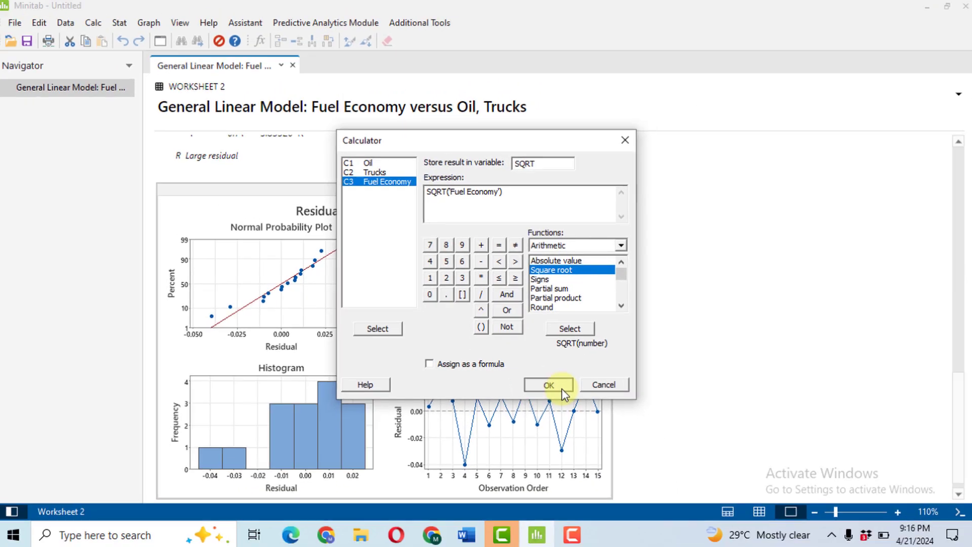
{"action": "left_click", "coordinate": [604, 484]}
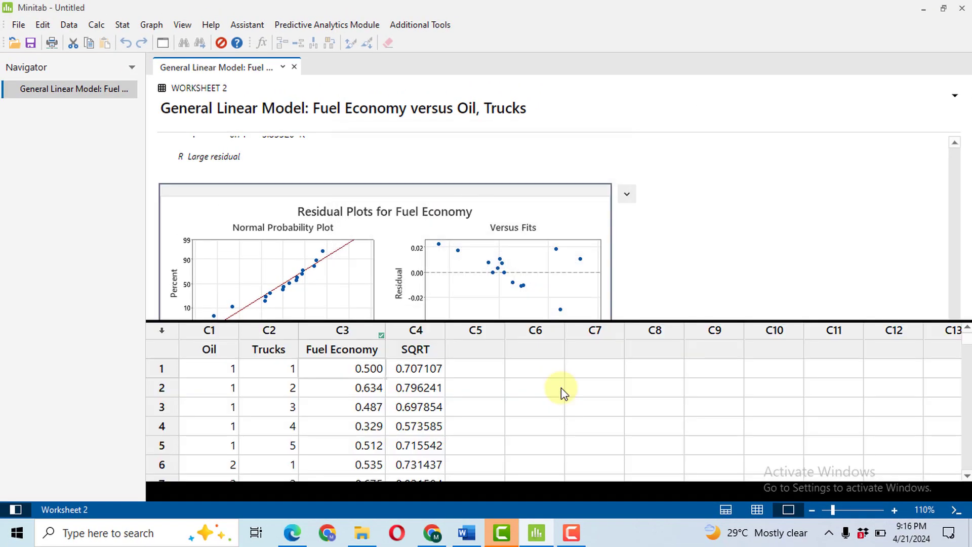
{"action": "left_click", "coordinate": [757, 510]}
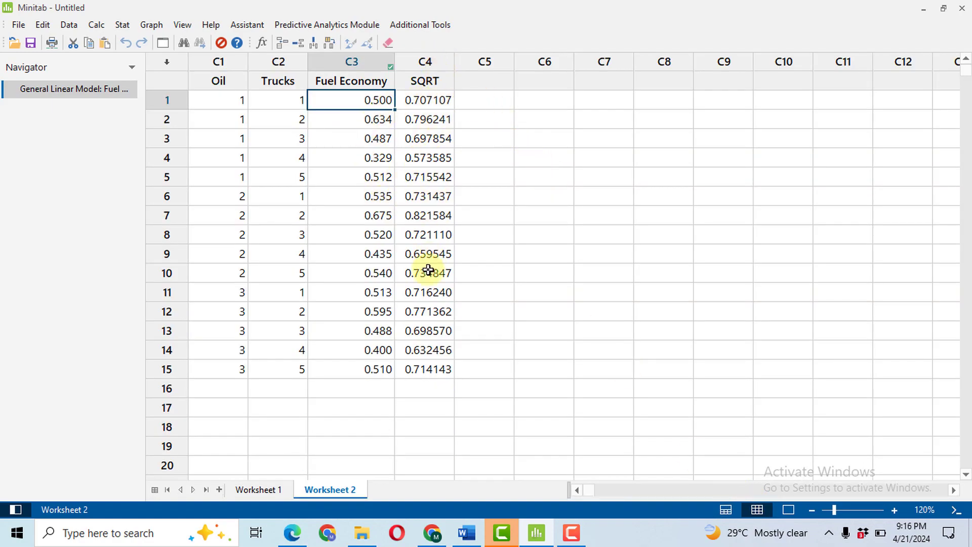
Fit a general linear model with SQRT as the response and Oil and Trucks as factors, and view its residual plots.
{"action": "left_click", "coordinate": [122, 25]}
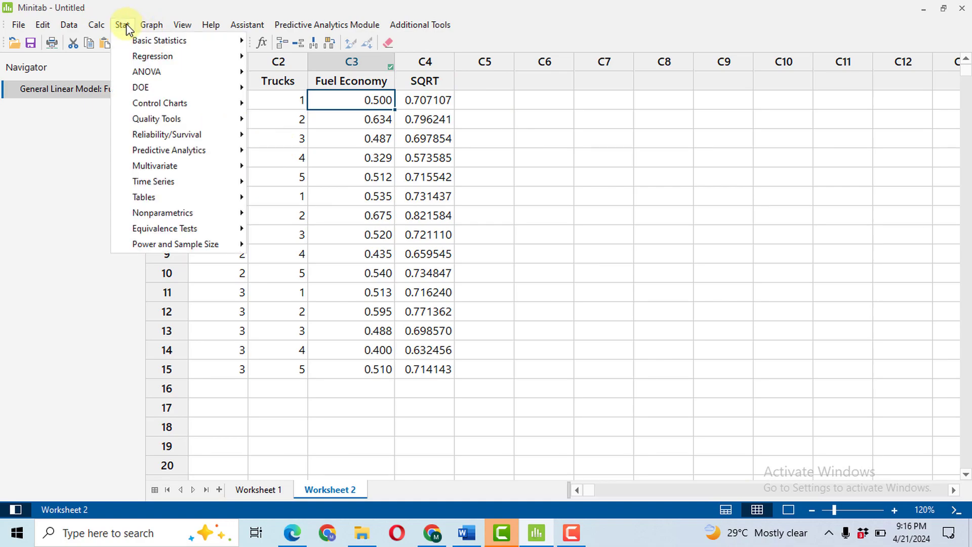
{"action": "mouse_move", "coordinate": [141, 76]}
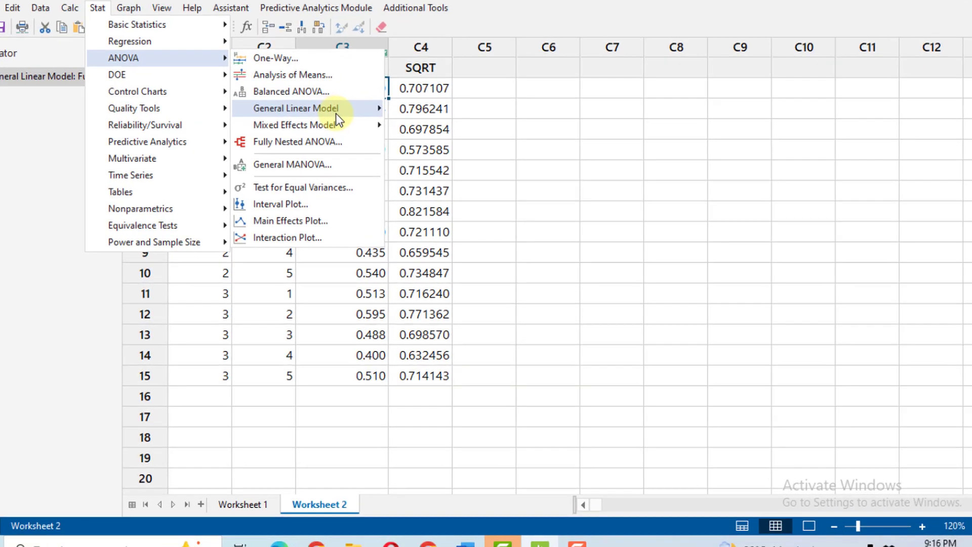
{"action": "mouse_move", "coordinate": [354, 119]}
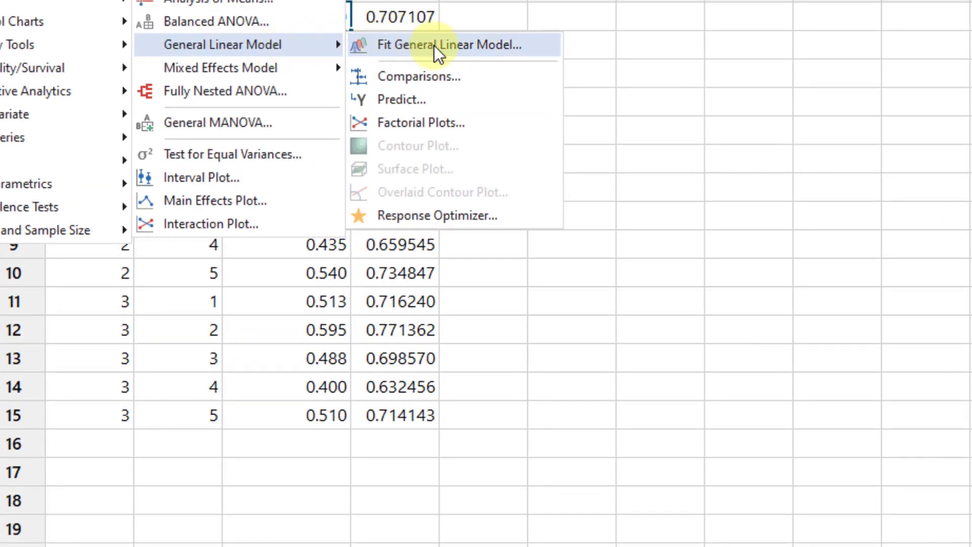
{"action": "left_click", "coordinate": [439, 47]}
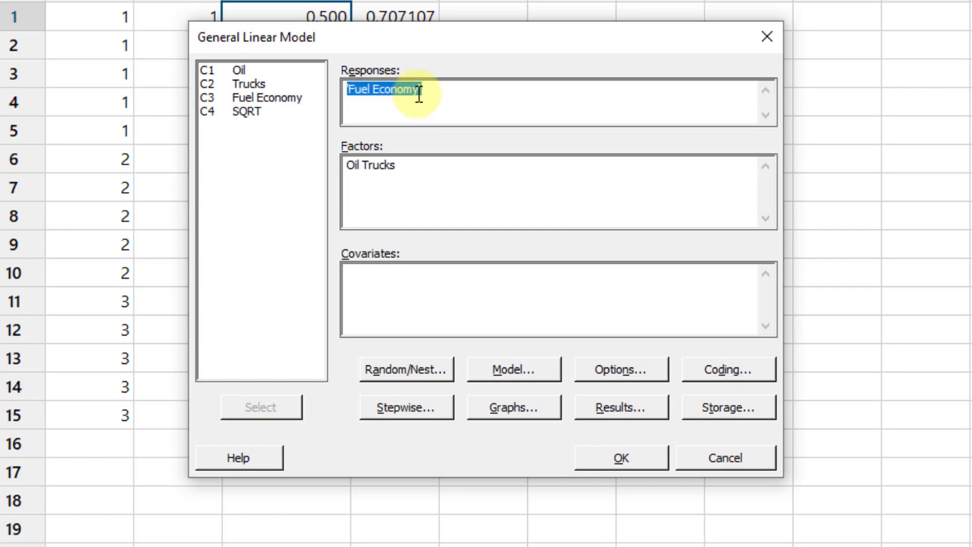
{"action": "double_click", "coordinate": [256, 111]}
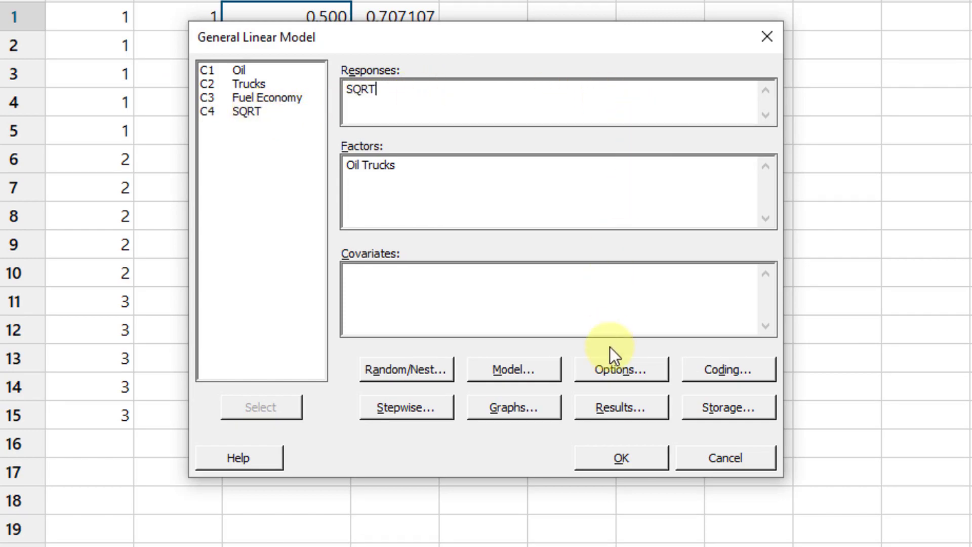
{"action": "left_click", "coordinate": [640, 462]}
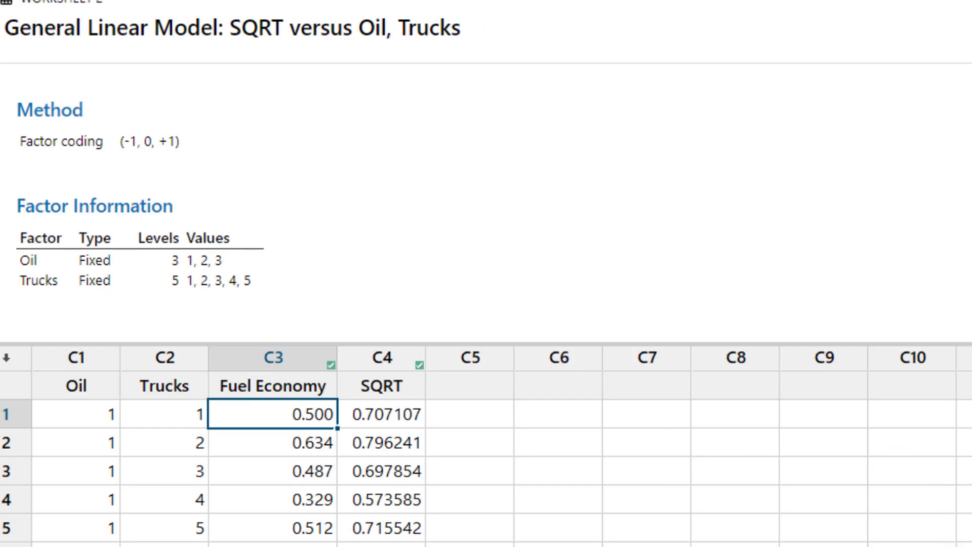
{"action": "key", "text": "ctrl+m"}
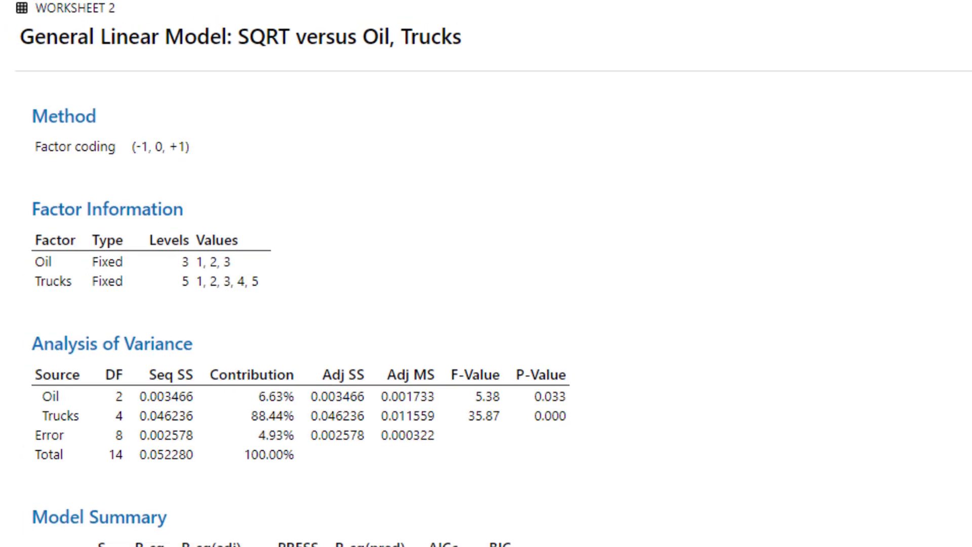
{"action": "scroll", "coordinate": [486, 304], "scroll_direction": "down", "scroll_amount": 10}
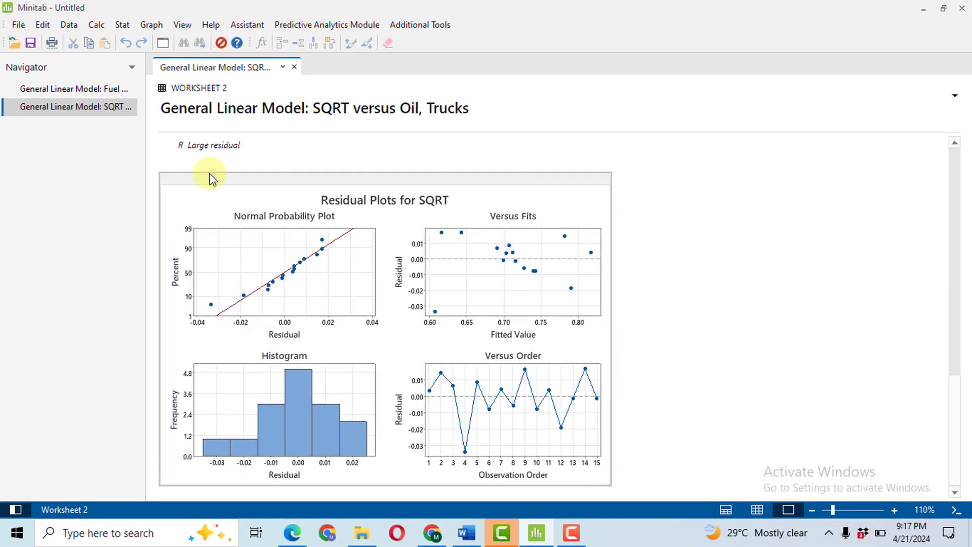
Open the Calculator and clear the square-root expression for Fuel Economy.
{"action": "left_click", "coordinate": [96, 25]}
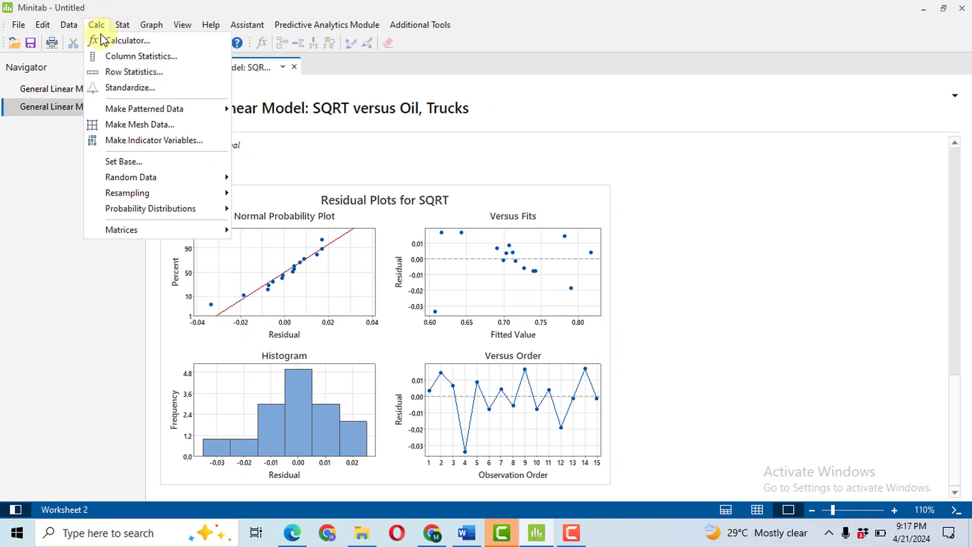
{"action": "left_click", "coordinate": [121, 40]}
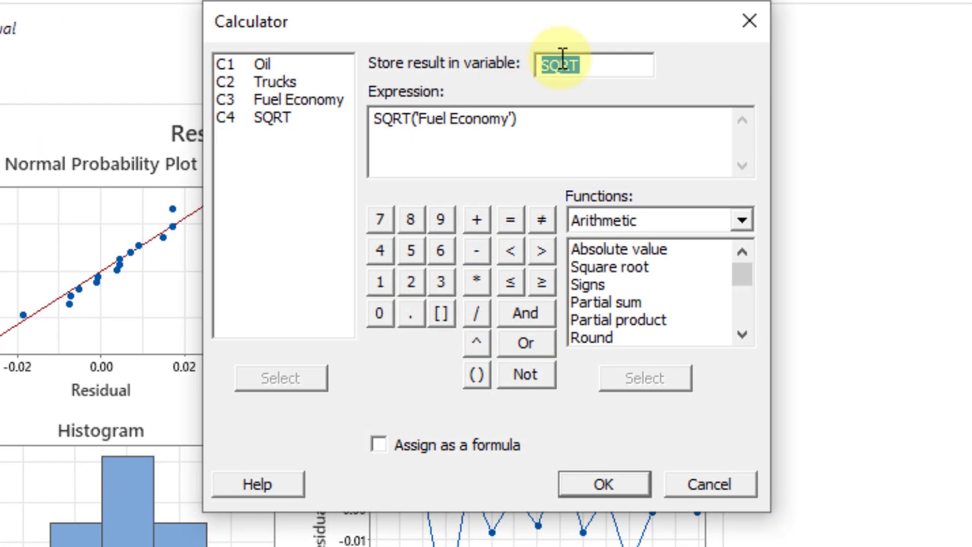
{"action": "left_click", "coordinate": [574, 129]}
{"action": "key", "text": "BackSpace"}
{"action": "key", "text": "BackSpace"}
{"action": "key", "text": "BackSpace"}
{"action": "key", "text": "BackSpace"}
{"action": "key", "text": "BackSpace"}
{"action": "key", "text": "BackSpace"}
{"action": "key", "text": "BackSpace"}
{"action": "key", "text": "BackSpace"}
{"action": "key", "text": "BackSpace"}
{"action": "key", "text": "BackSpace"}
{"action": "key", "text": "BackSpace"}
{"action": "key", "text": "BackSpace"}
{"action": "key", "text": "BackSpace"}
{"action": "key", "text": "BackSpace"}
{"action": "key", "text": "BackSpace"}
{"action": "key", "text": "BackSpace"}
{"action": "key", "text": "BackSpace"}
{"action": "key", "text": "BackSpace"}
{"action": "key", "text": "BackSpace"}
{"action": "key", "text": "BackSpace"}
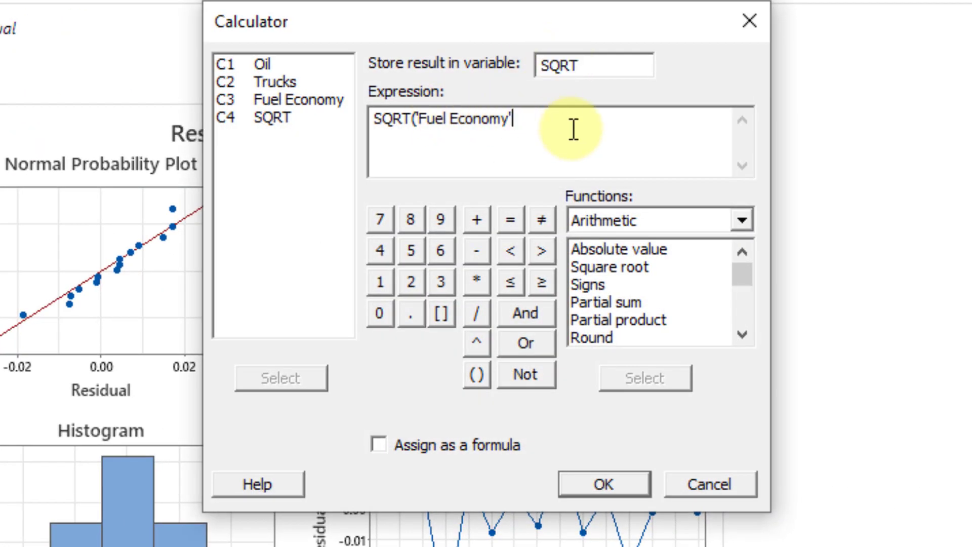
Switch the Calculator's function category to Logarithm and set the result variable to LOG.
{"action": "left_click", "coordinate": [742, 221]}
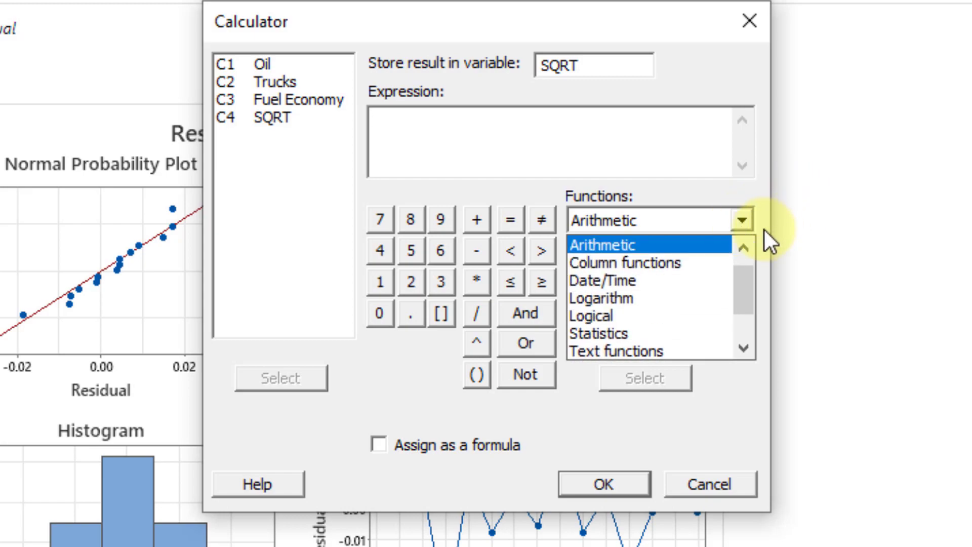
{"action": "left_click", "coordinate": [740, 223]}
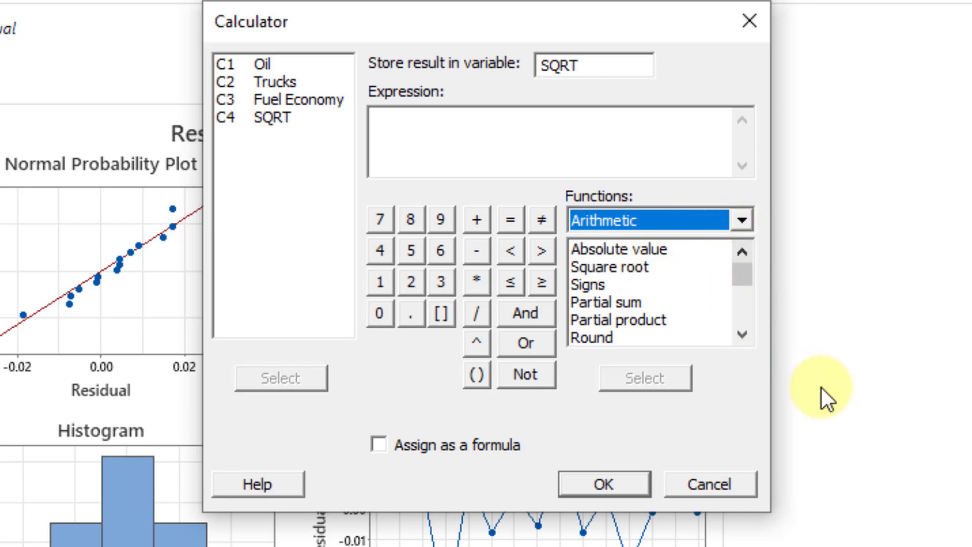
{"action": "left_click", "coordinate": [822, 389]}
{"action": "left_click", "coordinate": [742, 218]}
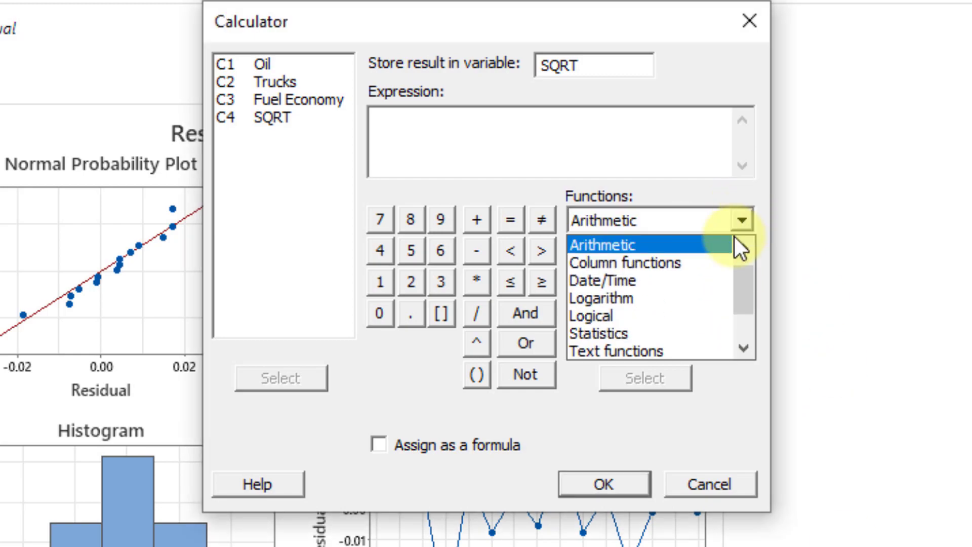
{"action": "left_click", "coordinate": [658, 298]}
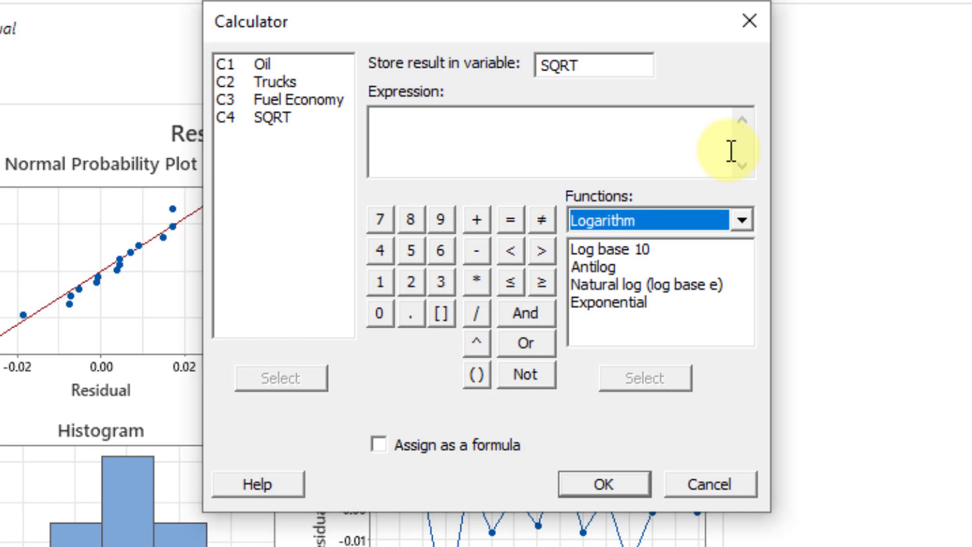
{"action": "left_click", "coordinate": [626, 63]}
{"action": "key", "text": "BackSpace"}
{"action": "key", "text": "BackSpace"}
{"action": "key", "text": "BackSpace"}
{"action": "key", "text": "BackSpace"}
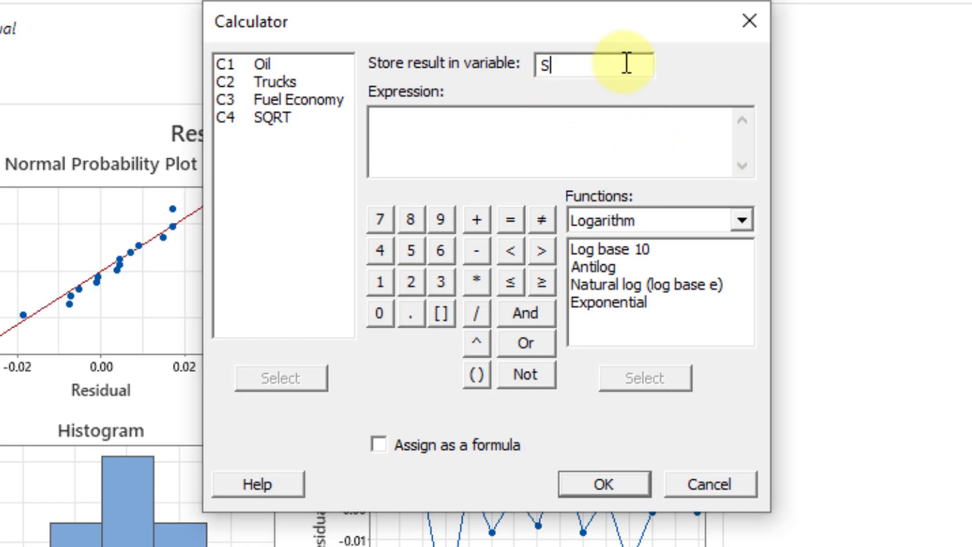
{"action": "type", "text": "LOG"}
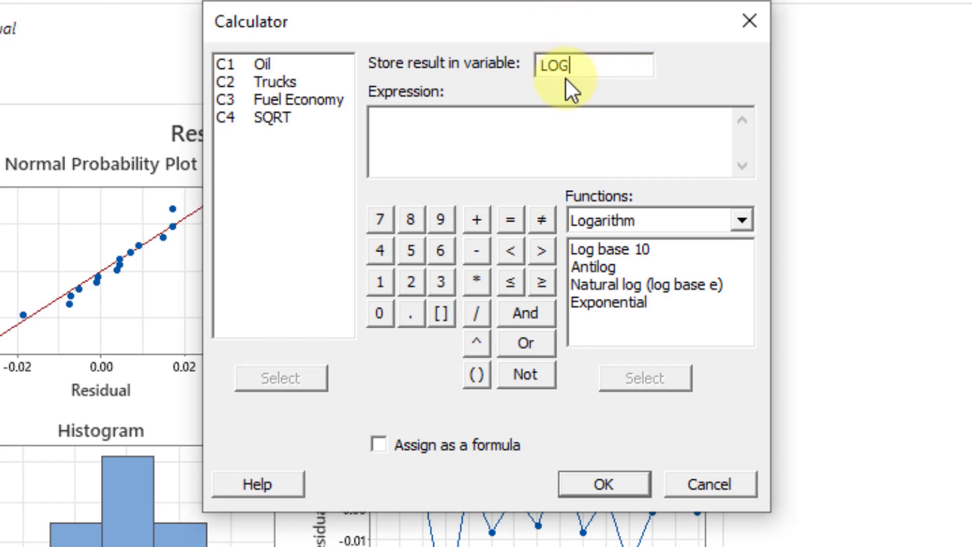
Calculate the Log base 10 of Fuel Economy into the LOG column and show the worksheet in full view.
{"action": "left_click", "coordinate": [581, 136]}
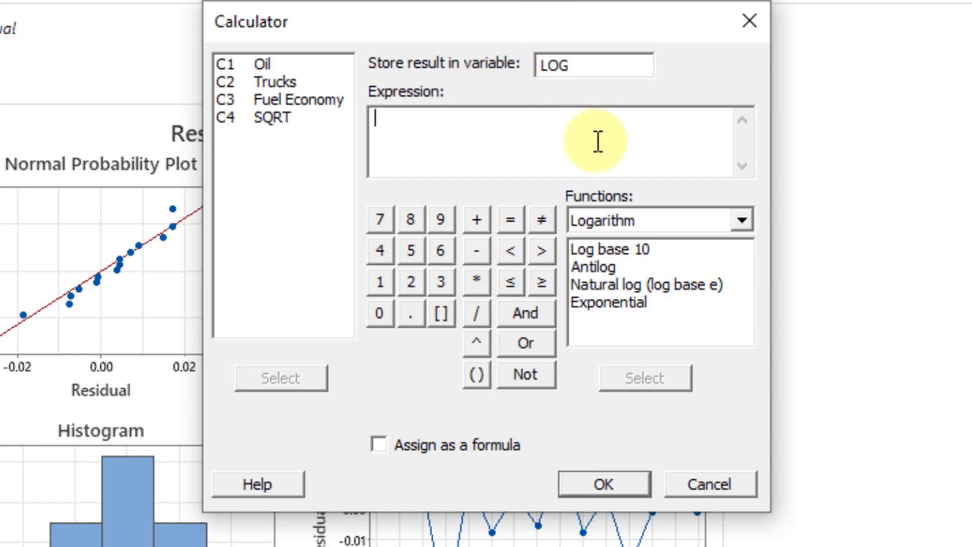
{"action": "double_click", "coordinate": [637, 243]}
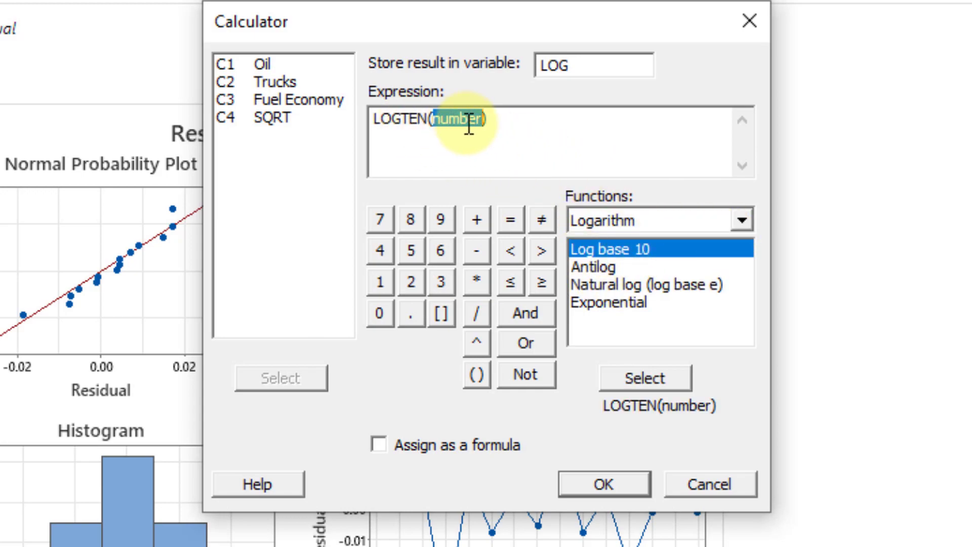
{"action": "double_click", "coordinate": [310, 99]}
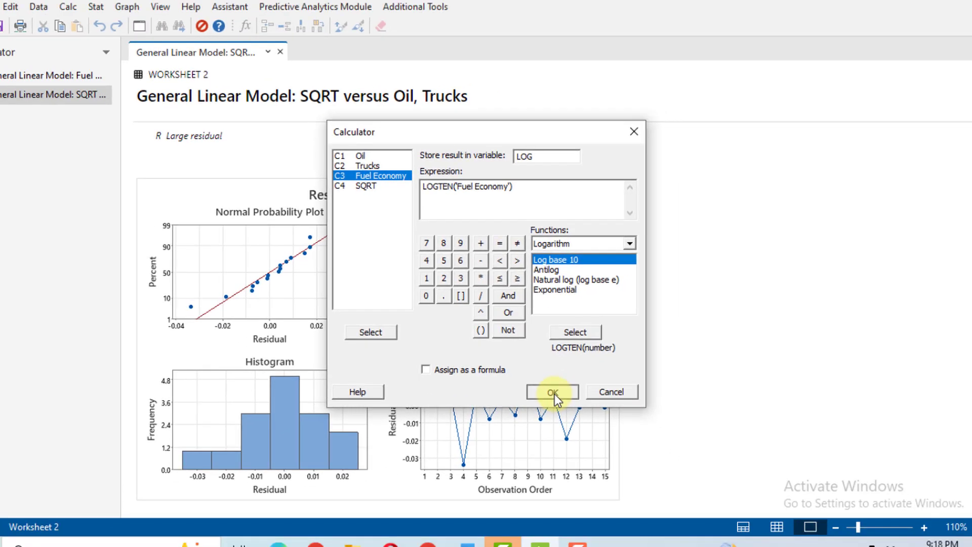
{"action": "left_click", "coordinate": [605, 486]}
{"action": "left_click", "coordinate": [757, 510]}
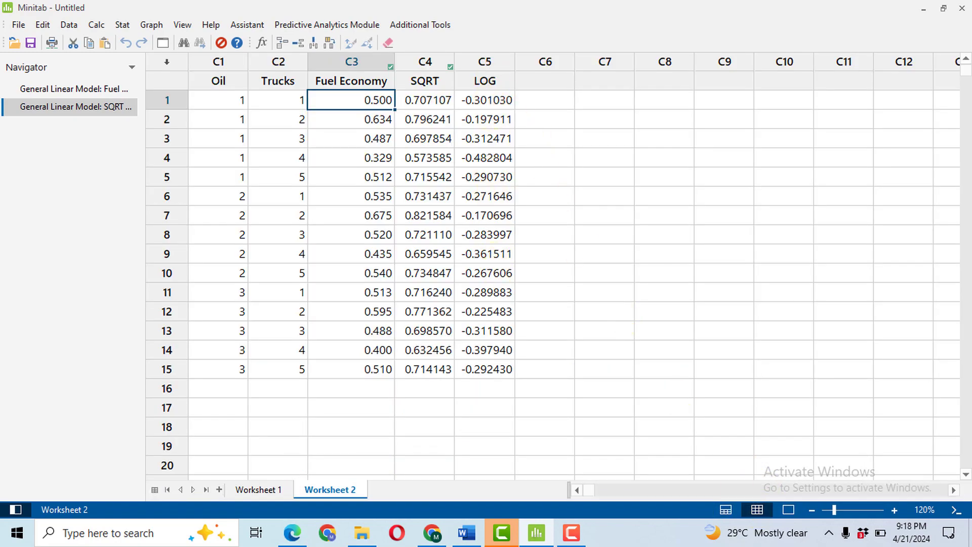
Rerun the general linear model with the SQRT response and view its output down to the residual plots.
{"action": "left_click", "coordinate": [125, 28]}
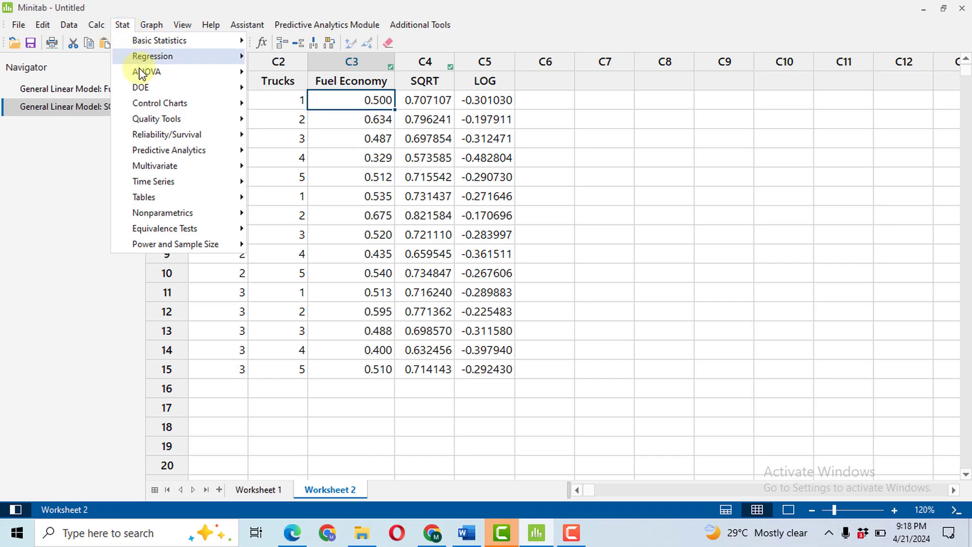
{"action": "mouse_move", "coordinate": [195, 75]}
{"action": "mouse_move", "coordinate": [336, 120]}
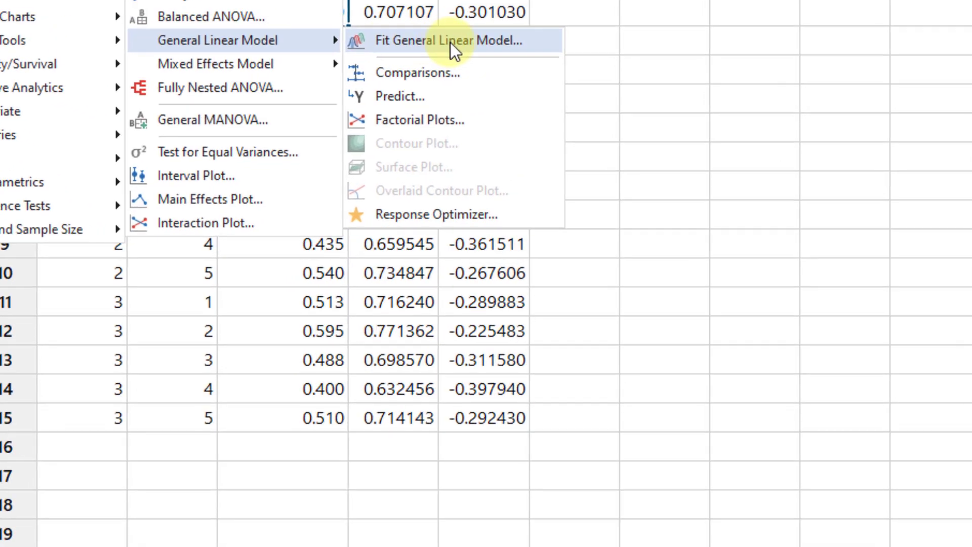
{"action": "left_click", "coordinate": [450, 42]}
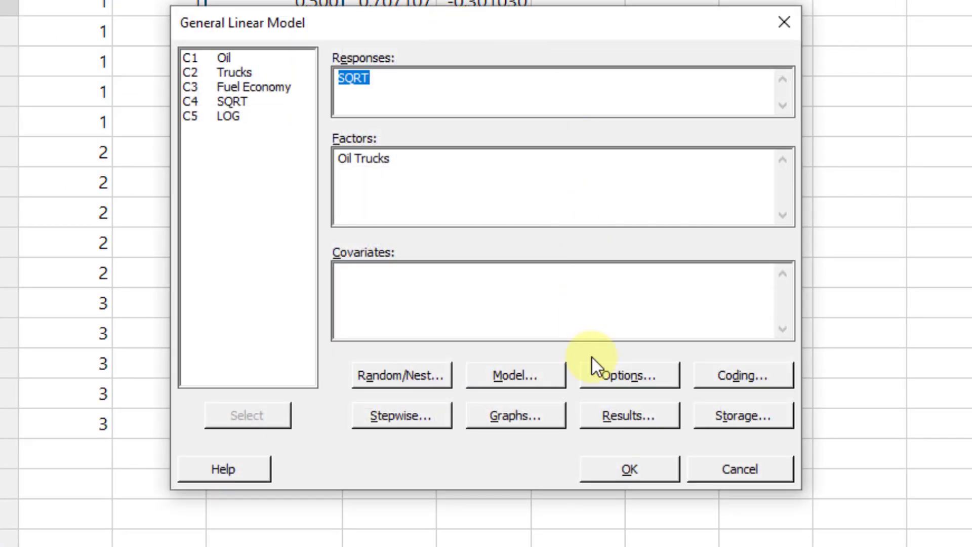
{"action": "left_click", "coordinate": [646, 463]}
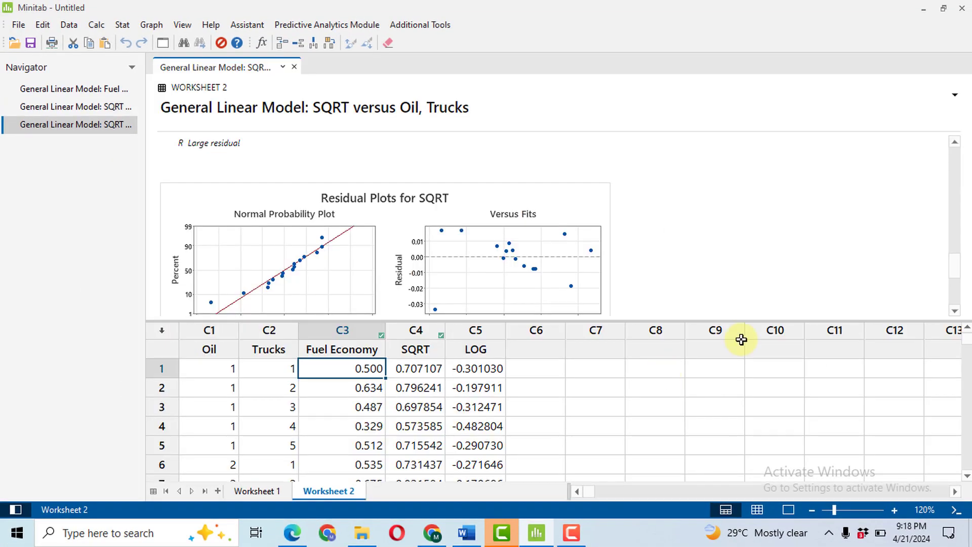
{"action": "left_click", "coordinate": [789, 509]}
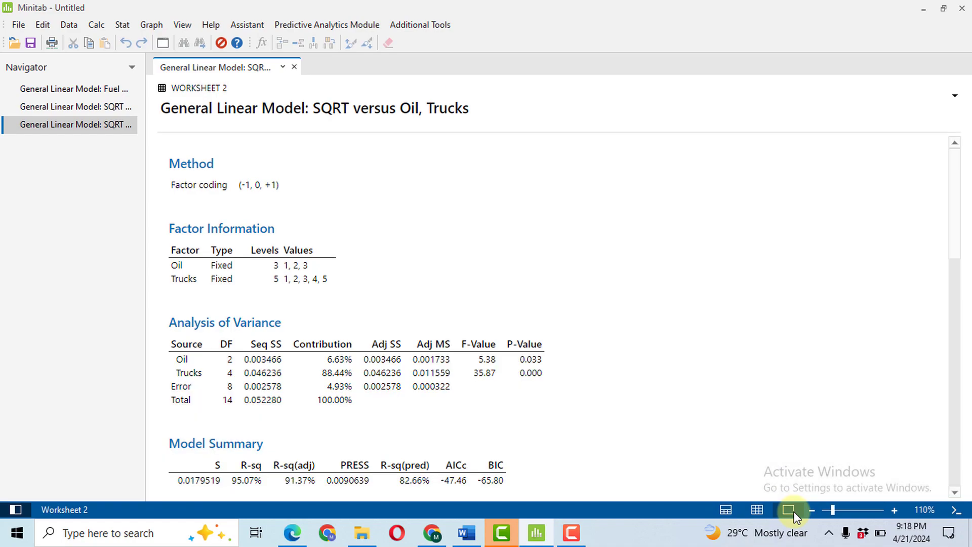
{"action": "left_click_drag", "start_coordinate": [954, 185], "coordinate": [937, 415]}
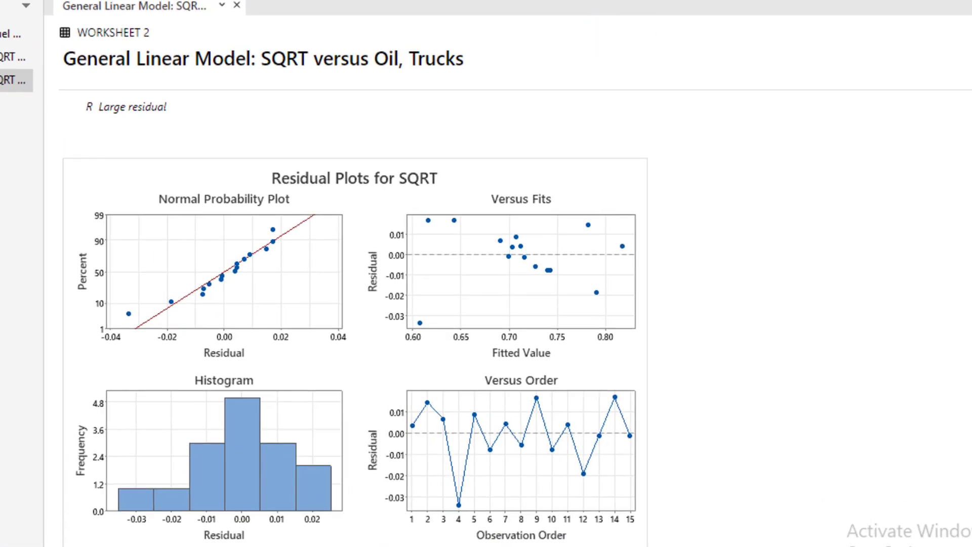
Fit a general linear model with LOG as the response and Oil and Trucks as factors.
{"action": "left_click", "coordinate": [15, 0]}
{"action": "mouse_move", "coordinate": [117, 12]}
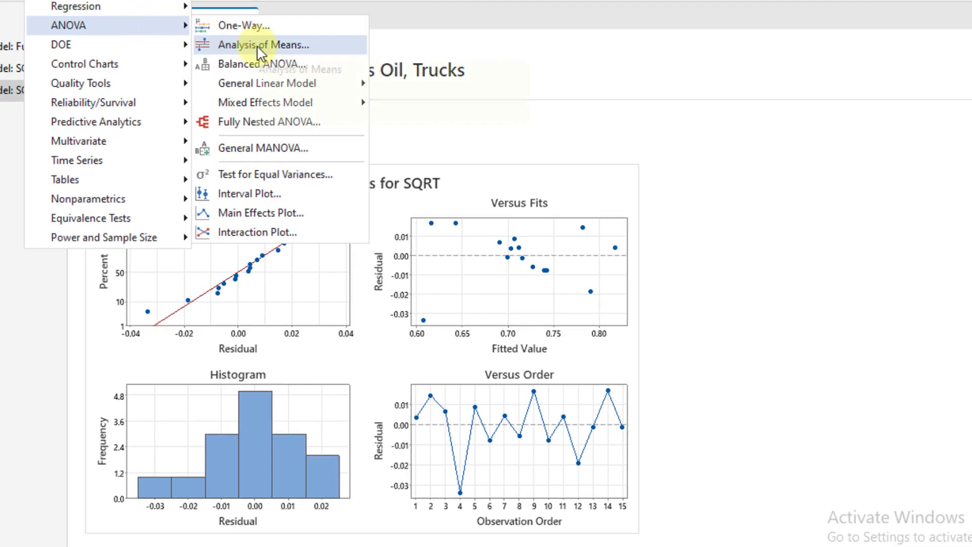
{"action": "mouse_move", "coordinate": [337, 87]}
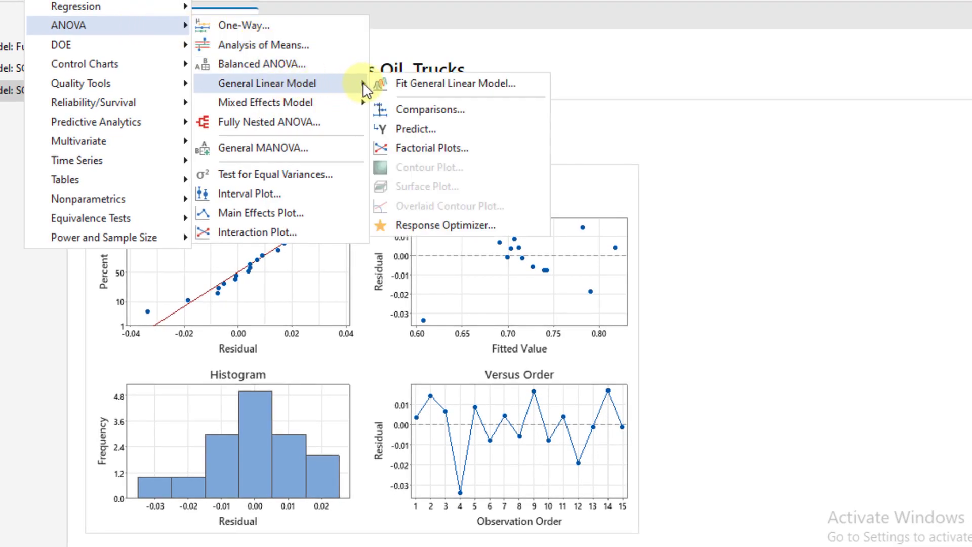
{"action": "left_click", "coordinate": [449, 85]}
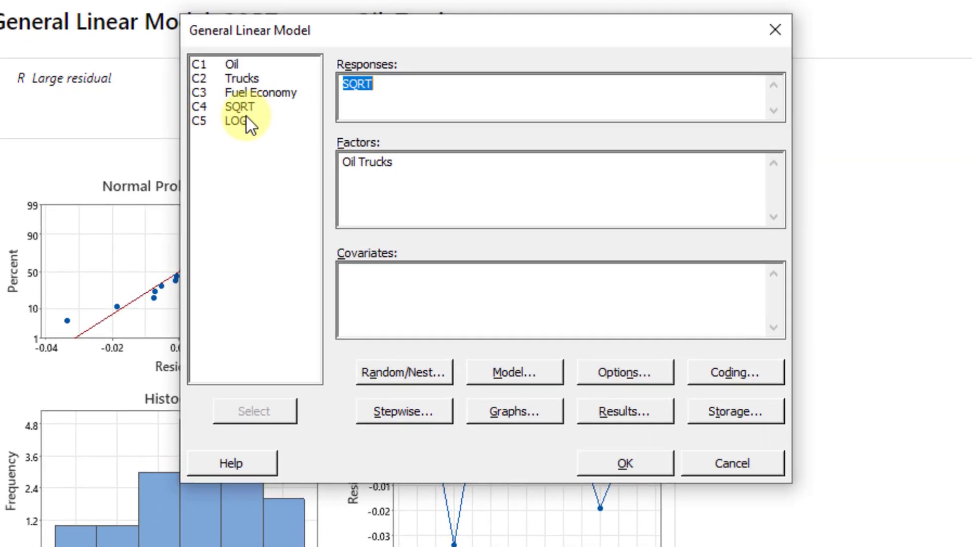
{"action": "left_click", "coordinate": [286, 150]}
{"action": "double_click", "coordinate": [238, 118]}
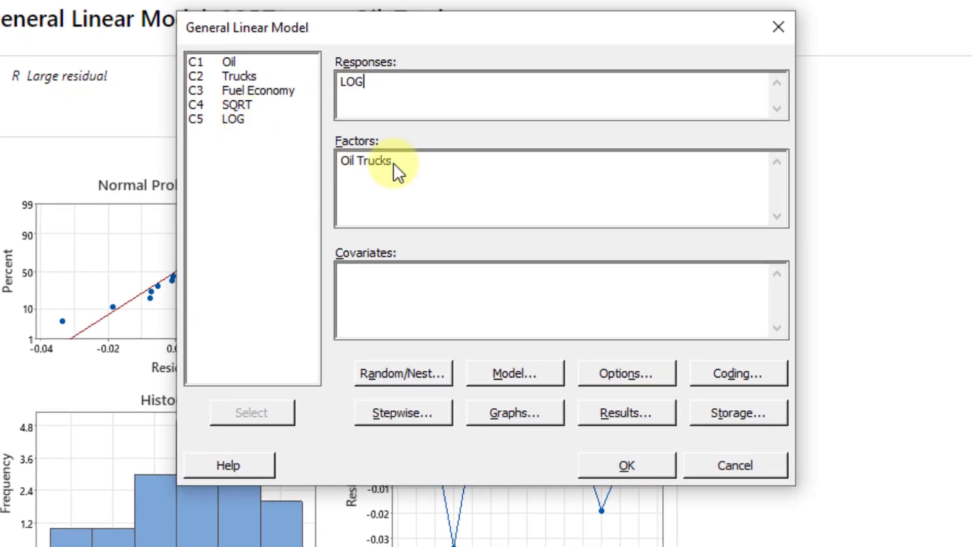
{"action": "left_click", "coordinate": [637, 463]}
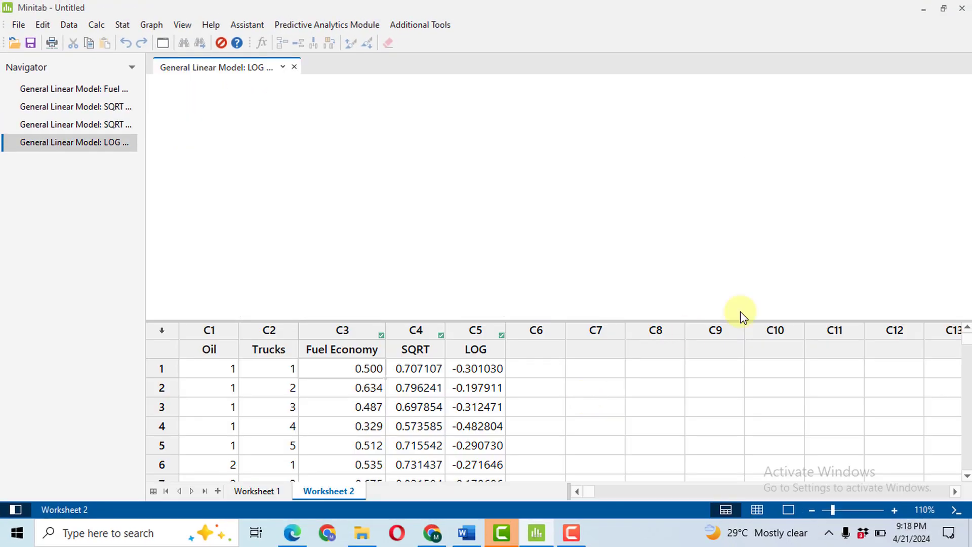
Examine the LOG model's tables and residual plots in full view, and compare them with the SQRT model's analysis of variance.
{"action": "left_click", "coordinate": [789, 510]}
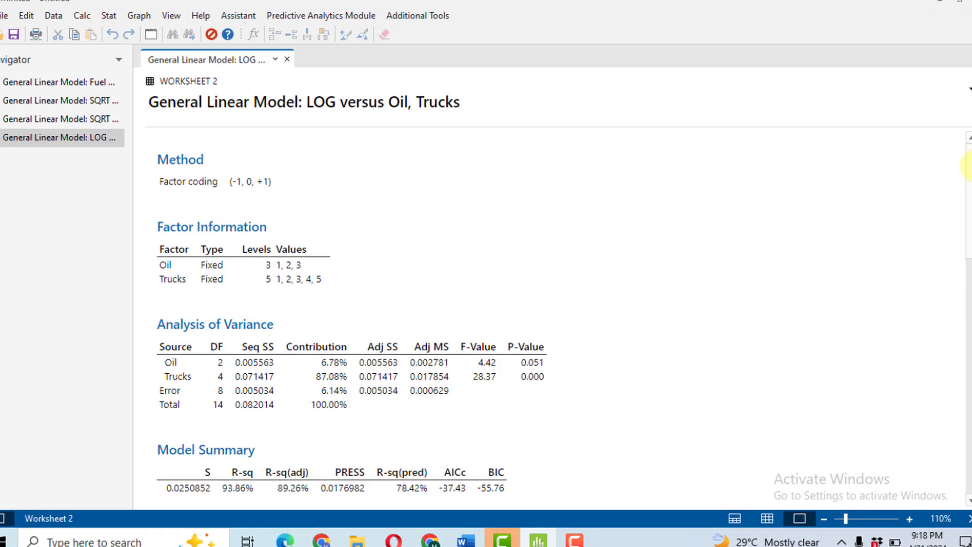
{"action": "scroll", "coordinate": [486, 304], "scroll_direction": "down", "scroll_amount": 3}
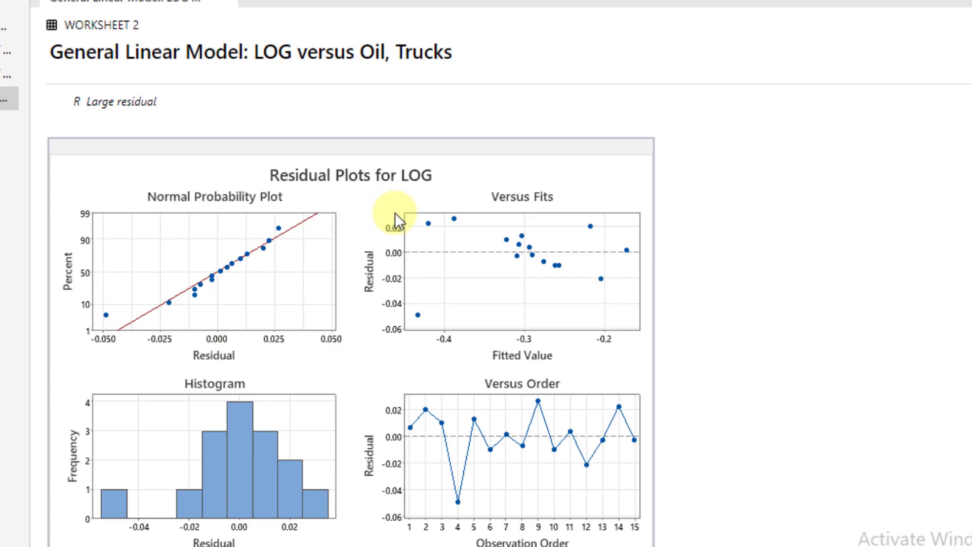
{"action": "left_click", "coordinate": [8, 75]}
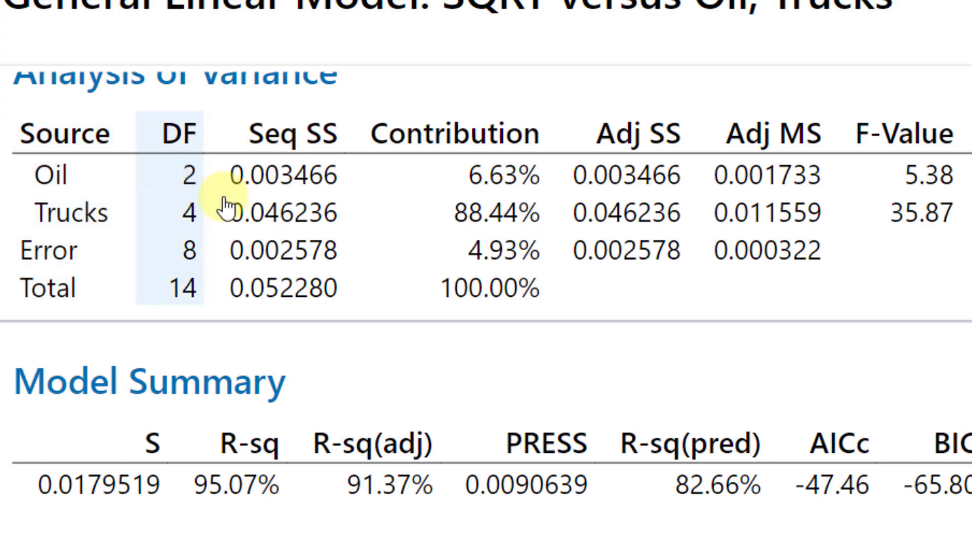
{"action": "scroll", "coordinate": [918, 96], "scroll_direction": "up", "scroll_amount": 1}
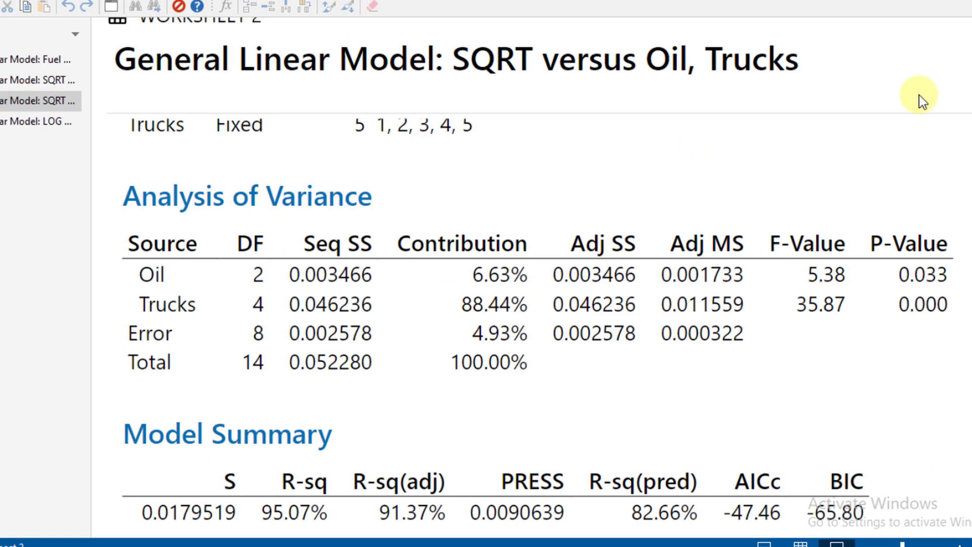